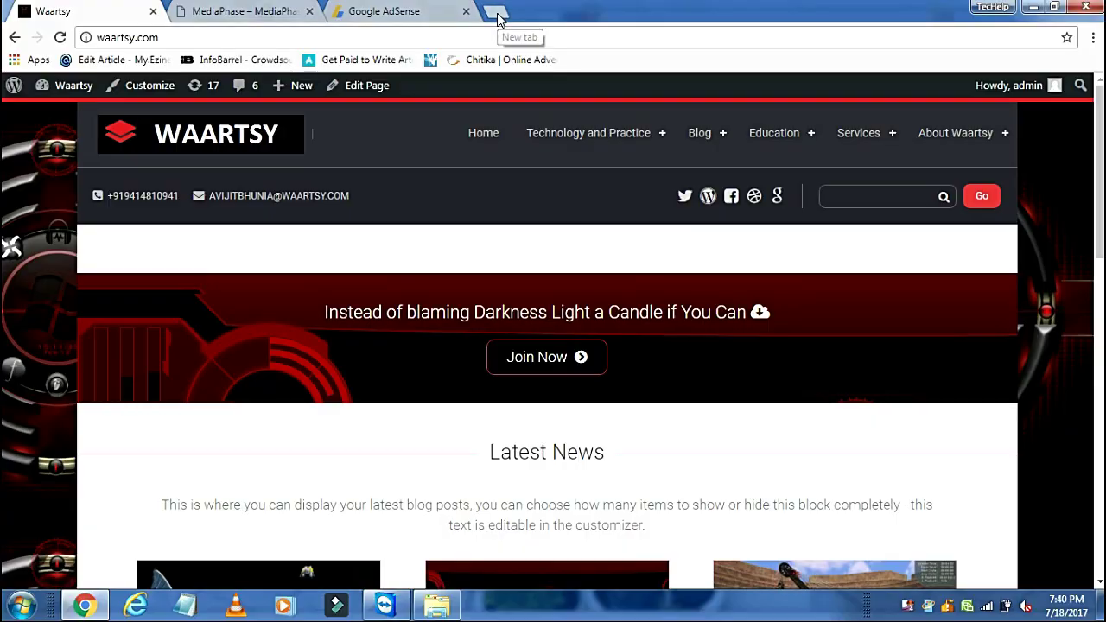
Step: Open godaddy.com and sign in with the account password to reach My Account
text(god)
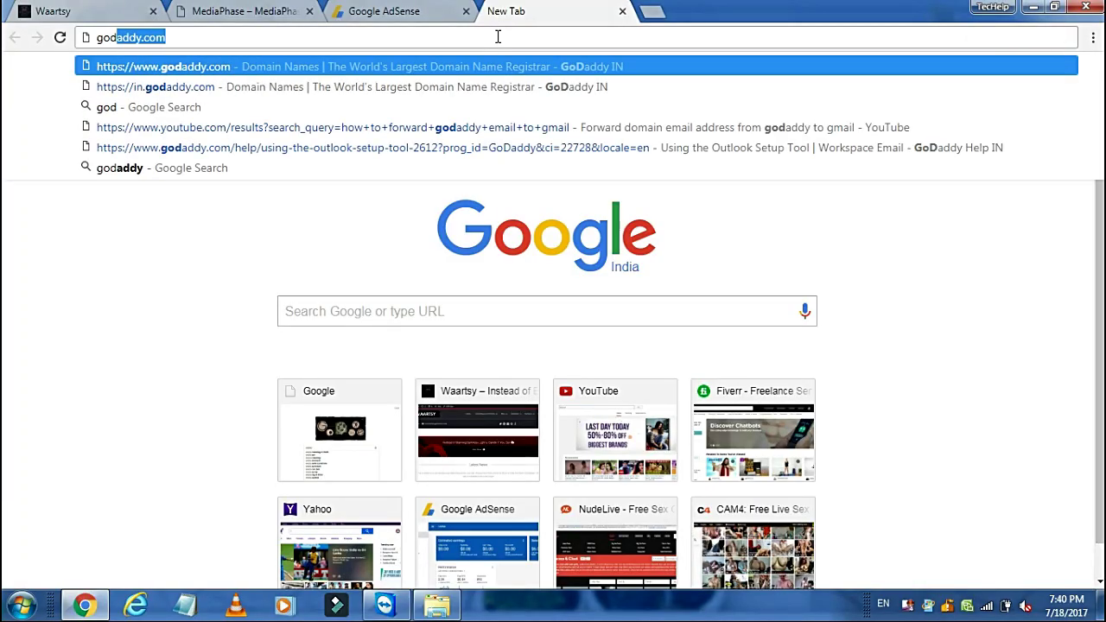
key(Return)
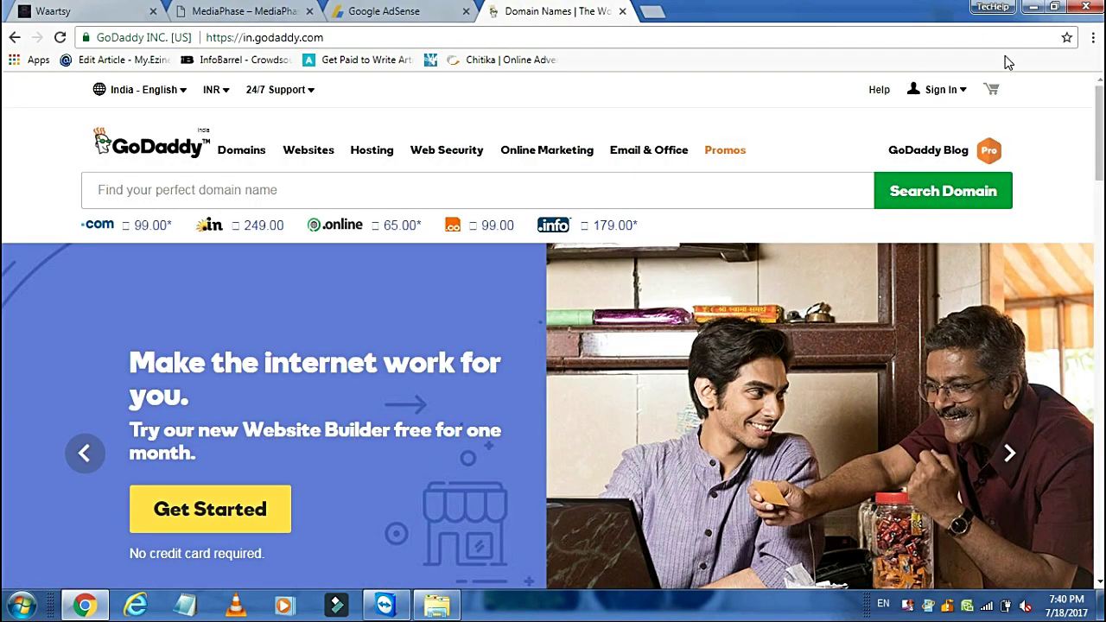
click(938, 97)
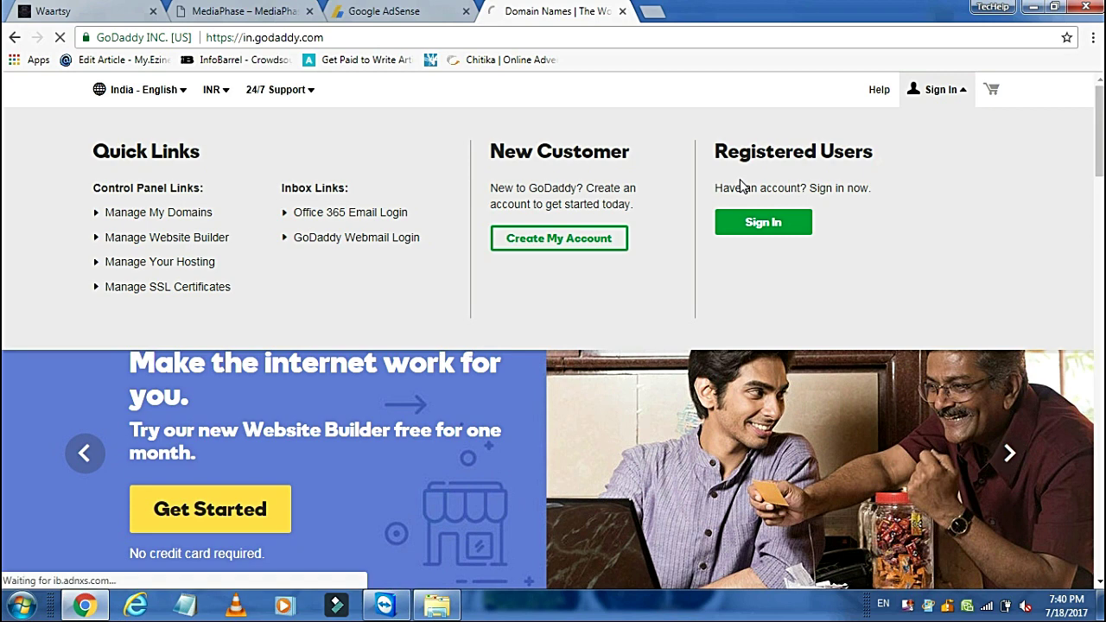
click(761, 232)
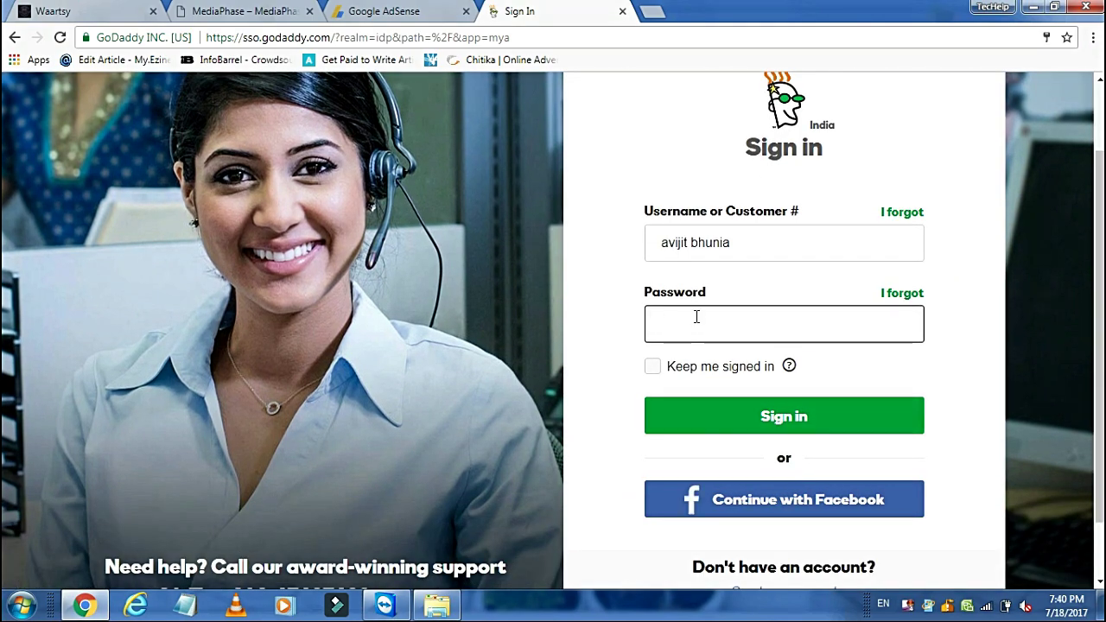
click(697, 316)
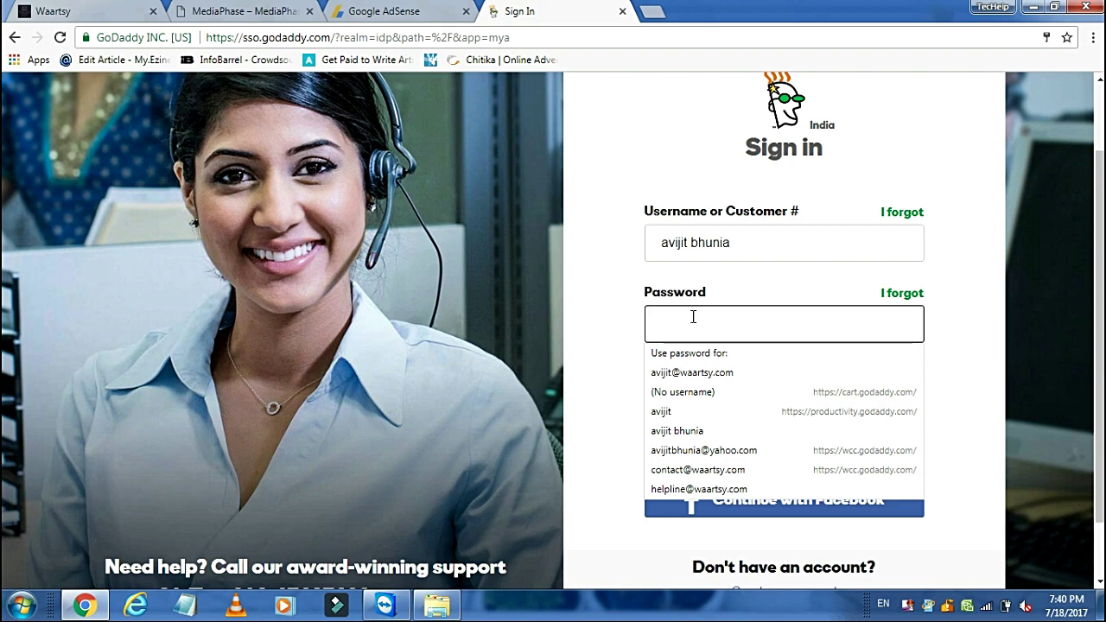
text(•)
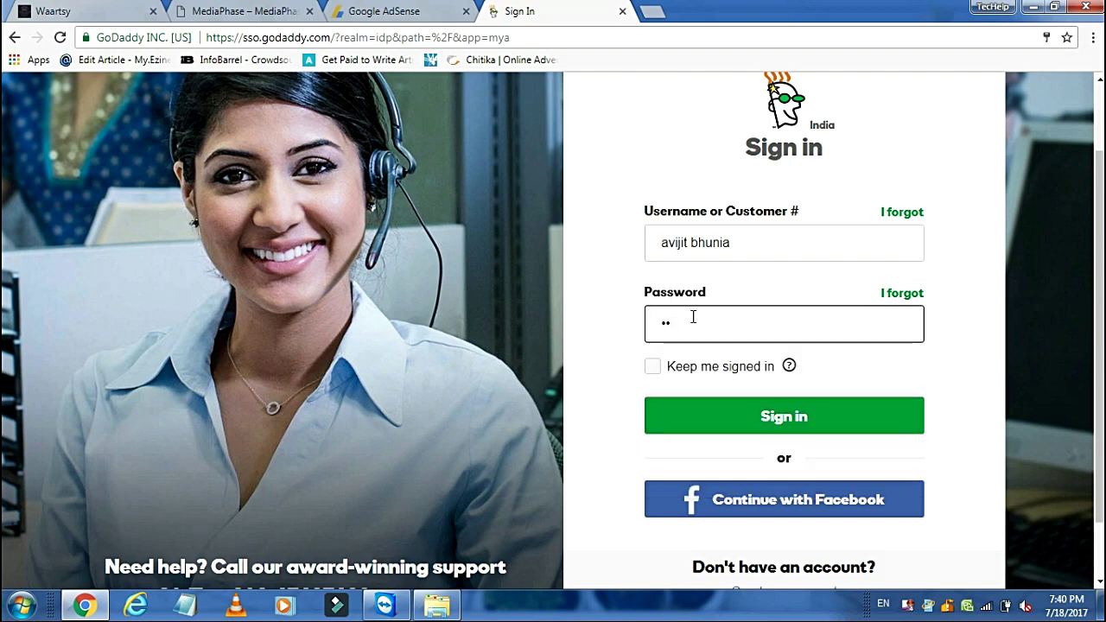
text(•••••)
key(Return)
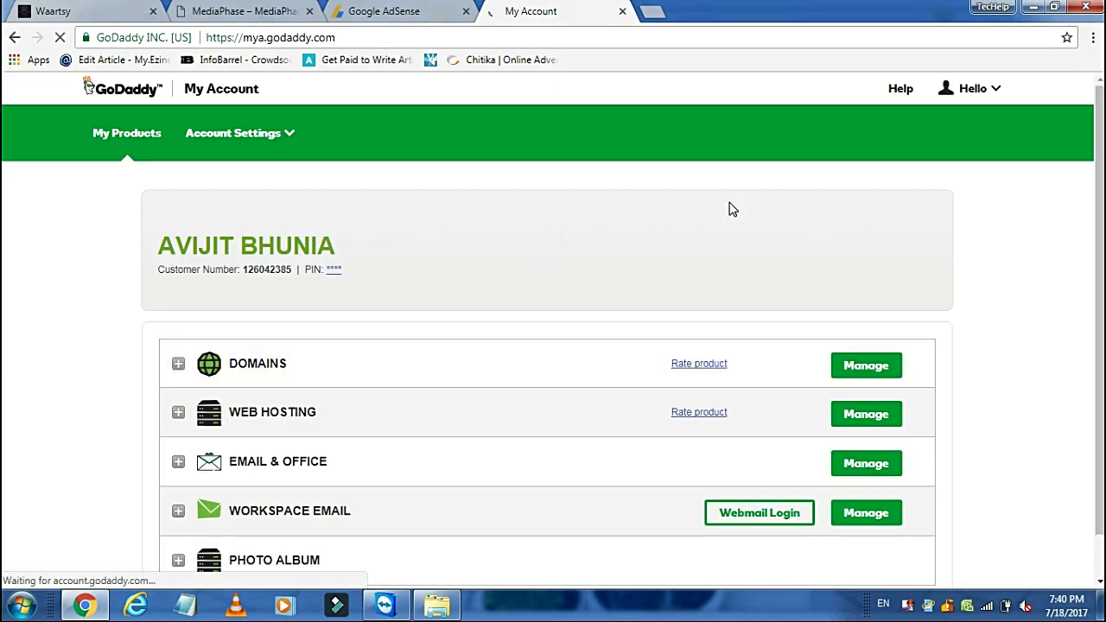
Step: Expand Workspace Email and manage the free forwarding-with-hosting plan
scroll(1103, 245, down, 1)
scroll(1103, 245, down, 1)
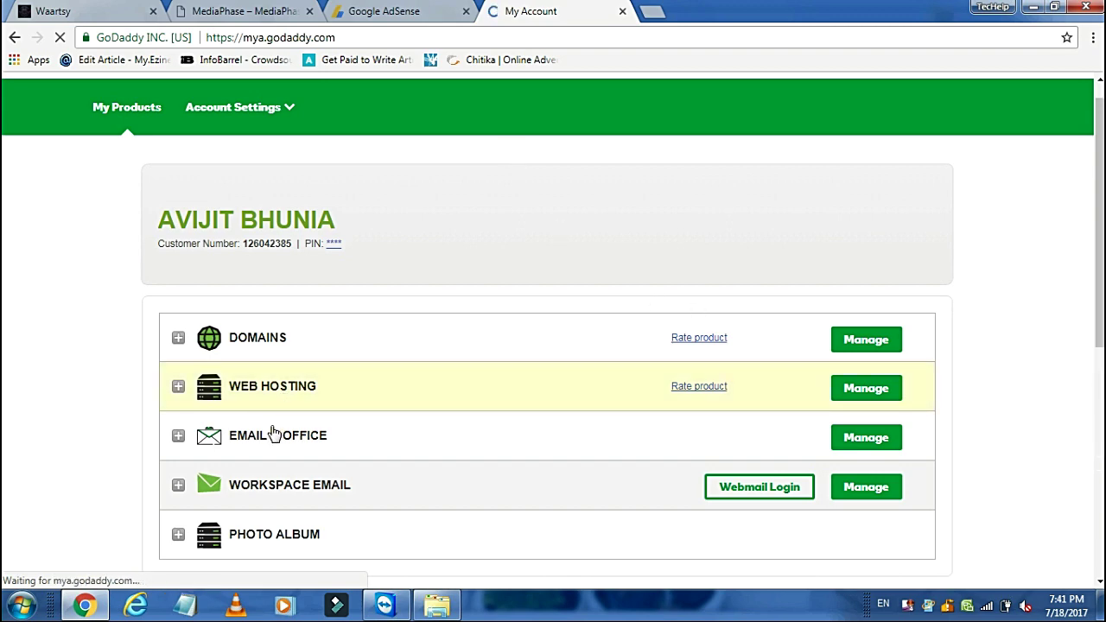
click(177, 484)
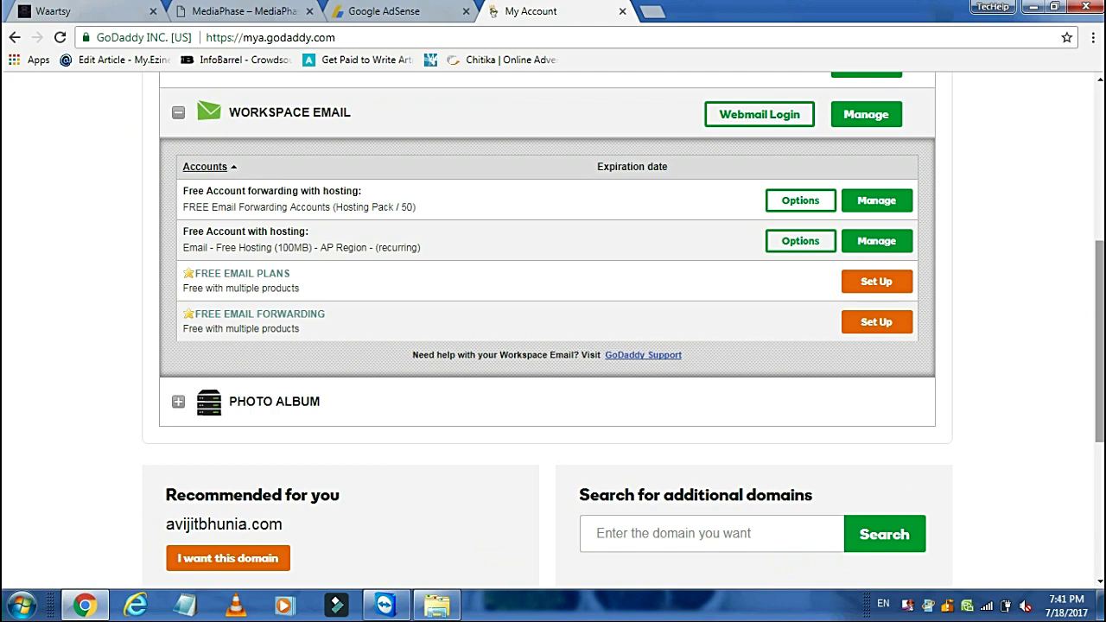
scroll(553, 329, up, 1)
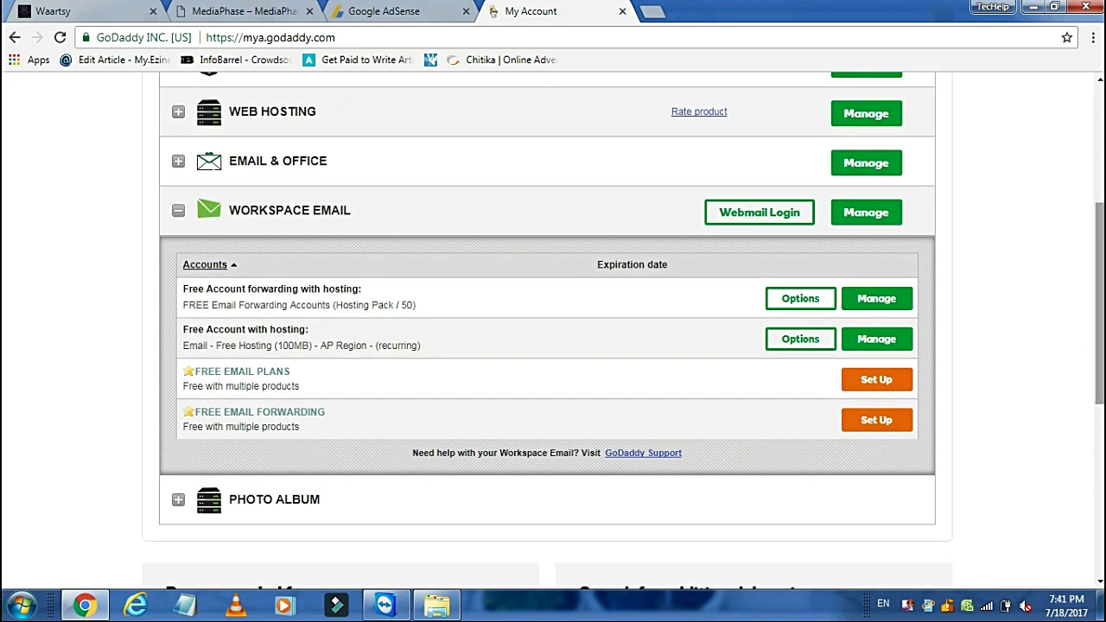
click(874, 309)
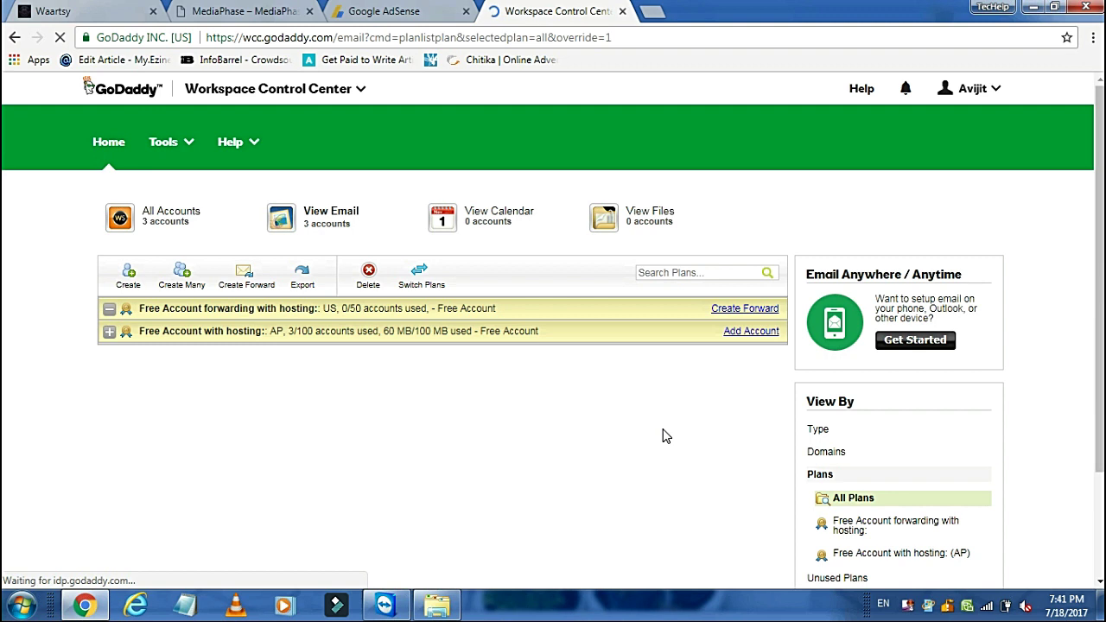
Step: Show the three existing email accounts, then start a new account in the Create Account form
click(321, 223)
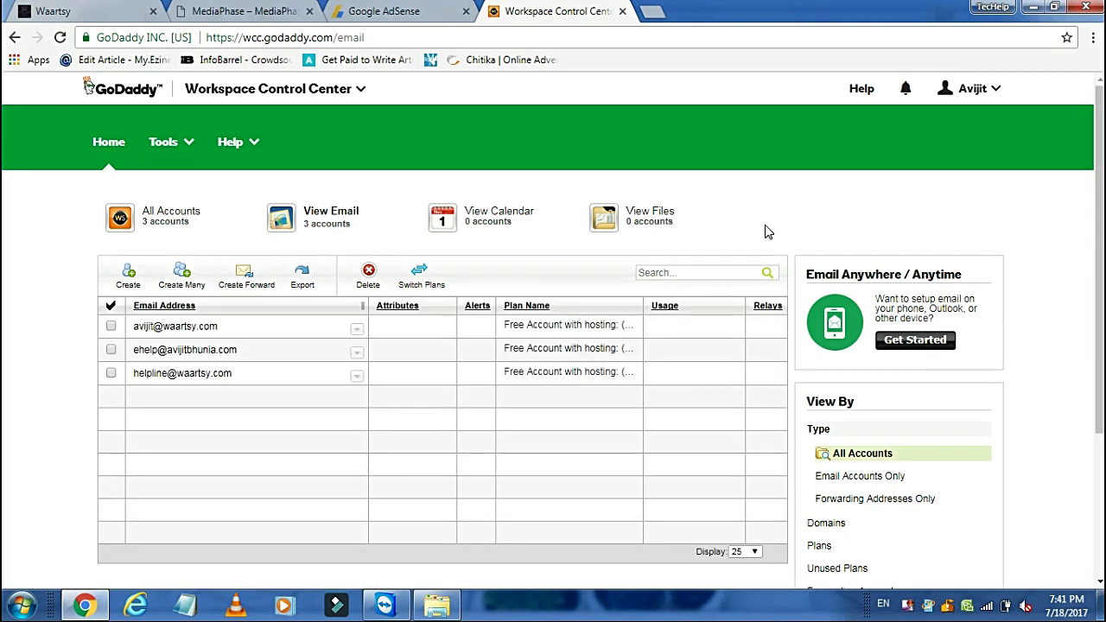
mouse_move(257, 370)
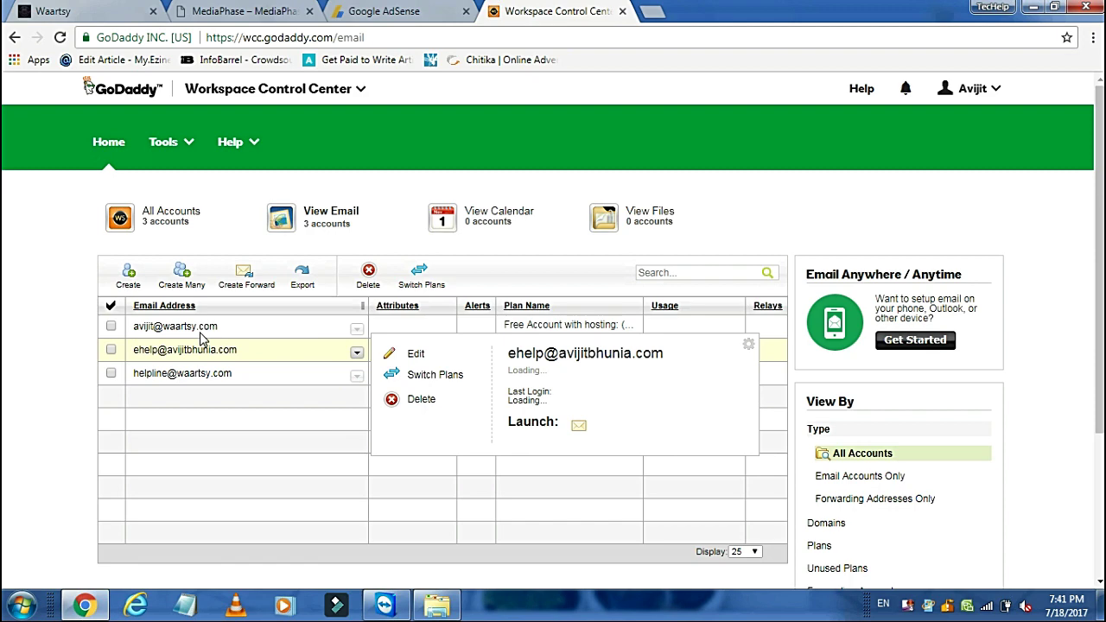
mouse_move(359, 358)
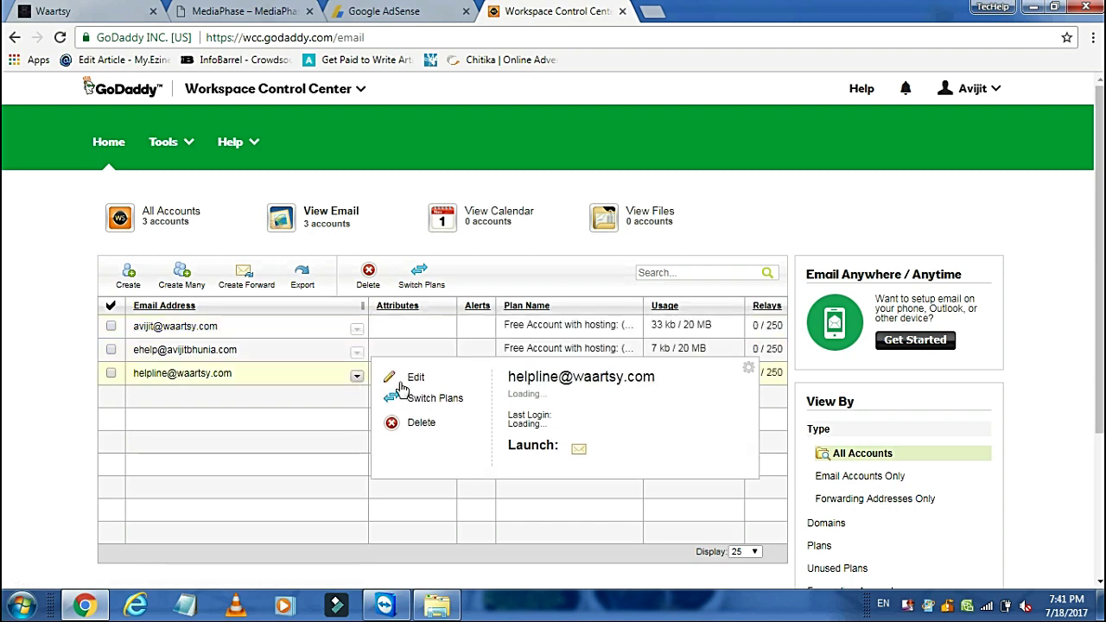
drag(1103, 268, 1103, 294)
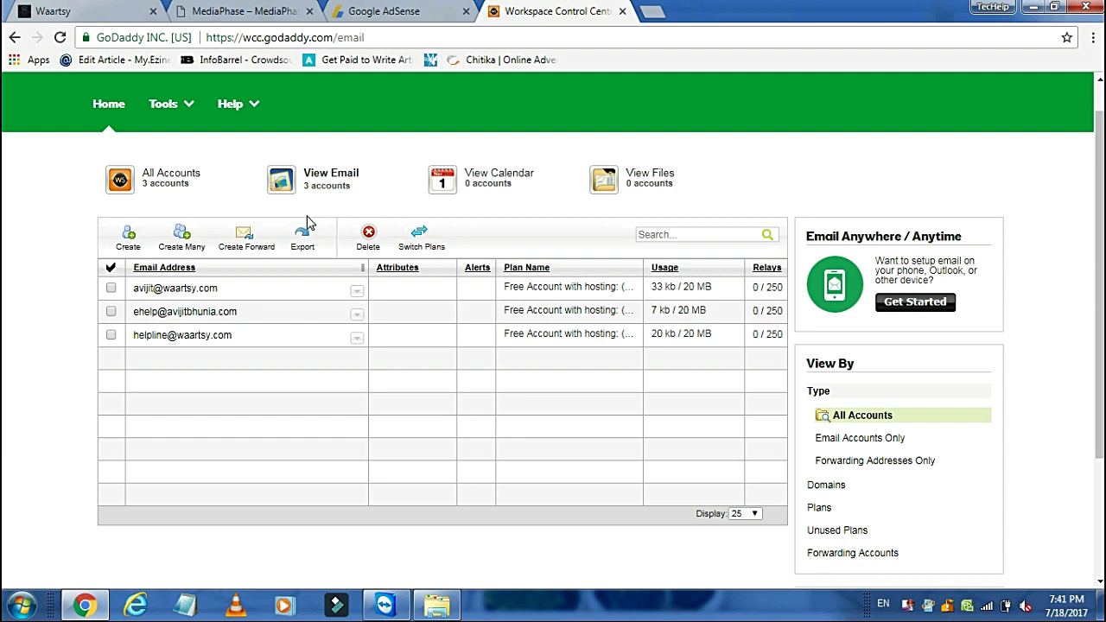
click(127, 241)
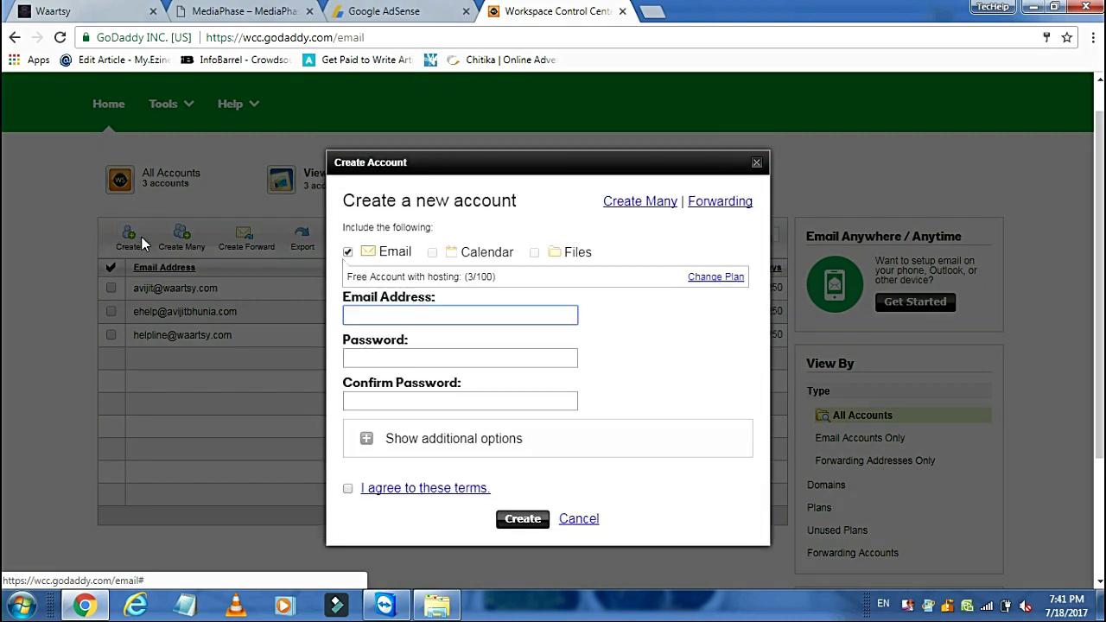
click(476, 317)
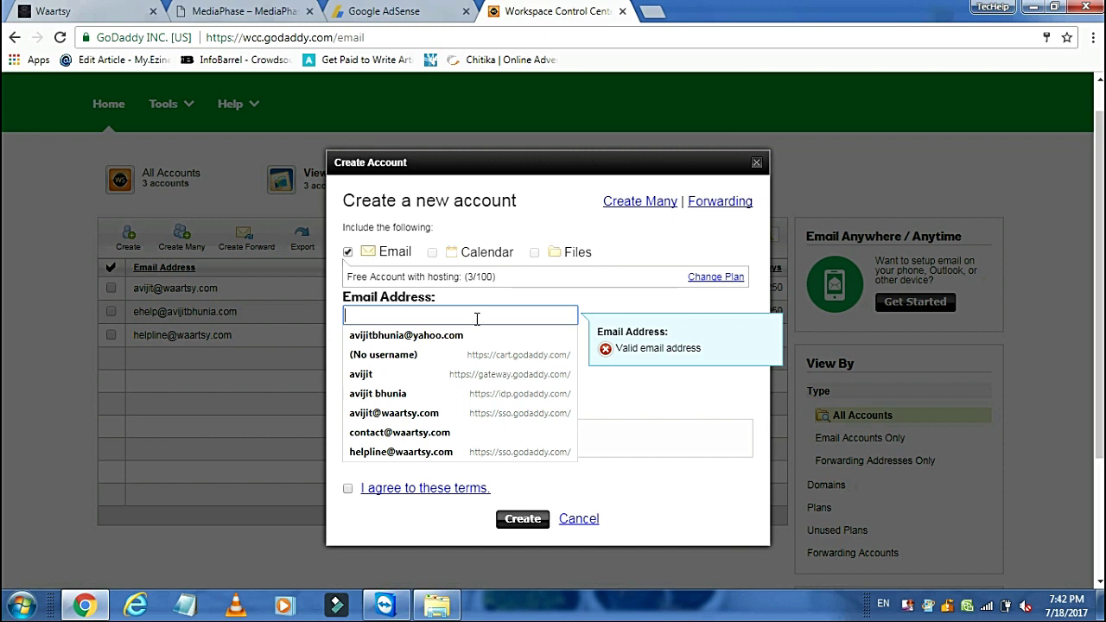
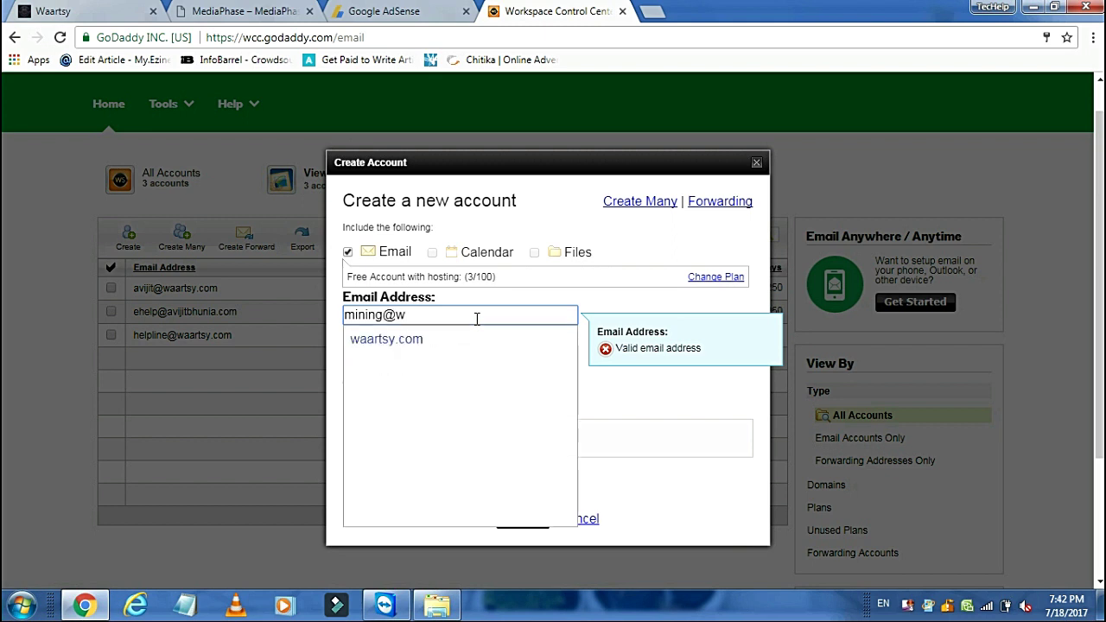
click(408, 339)
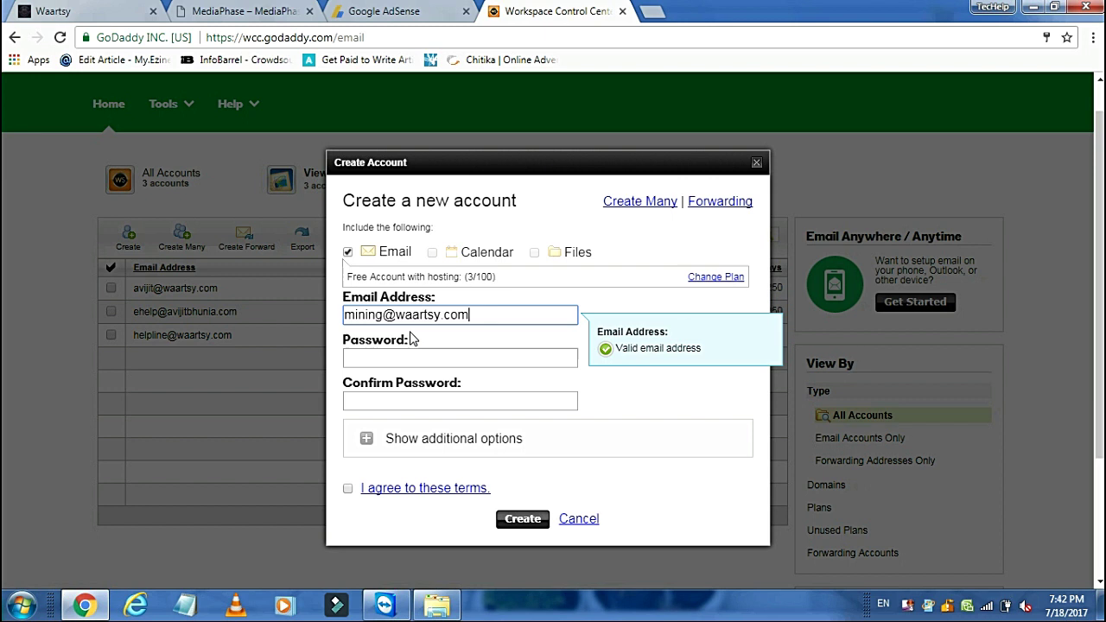
Step: Set and confirm the account password, accept the terms, and create the account
click(402, 359)
text(a)
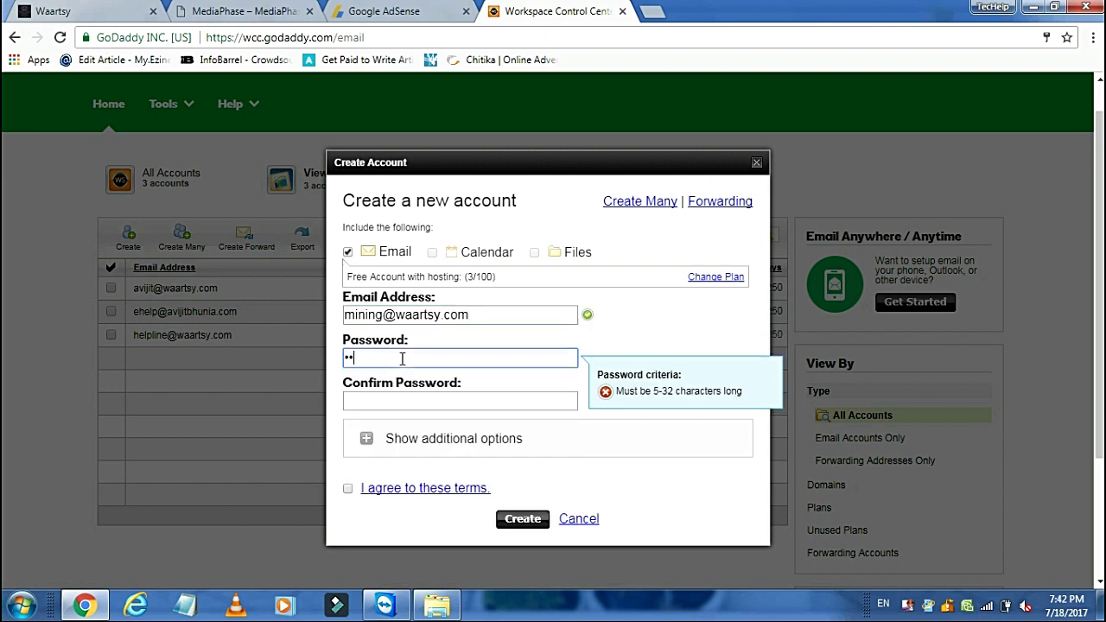
text(aaaaaaa)
click(397, 398)
text(aa)
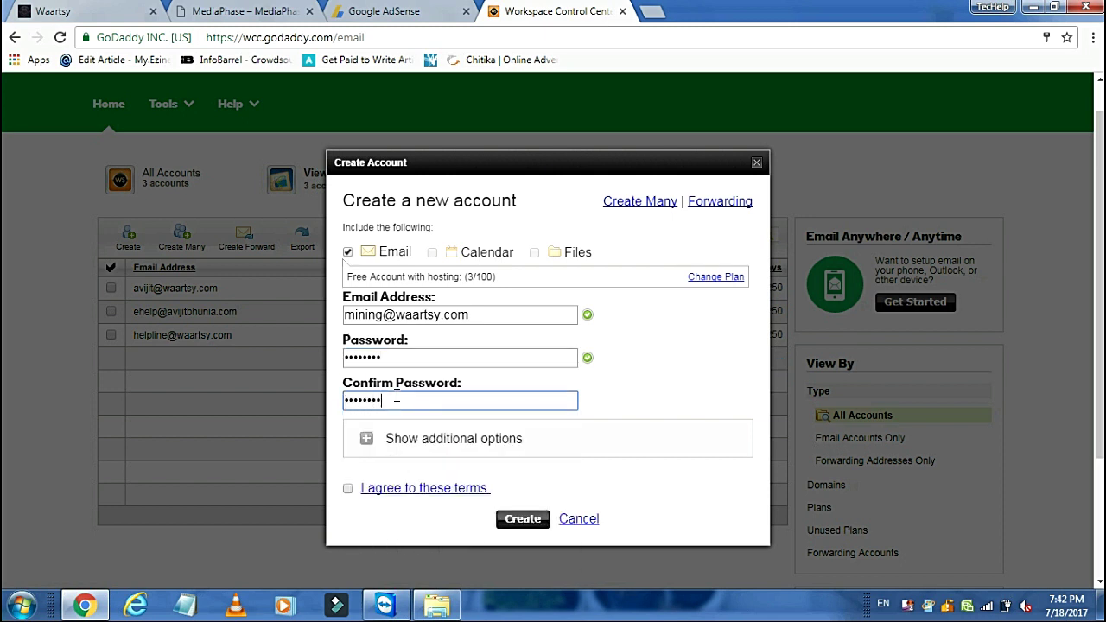
text(aaaaaa)
click(348, 488)
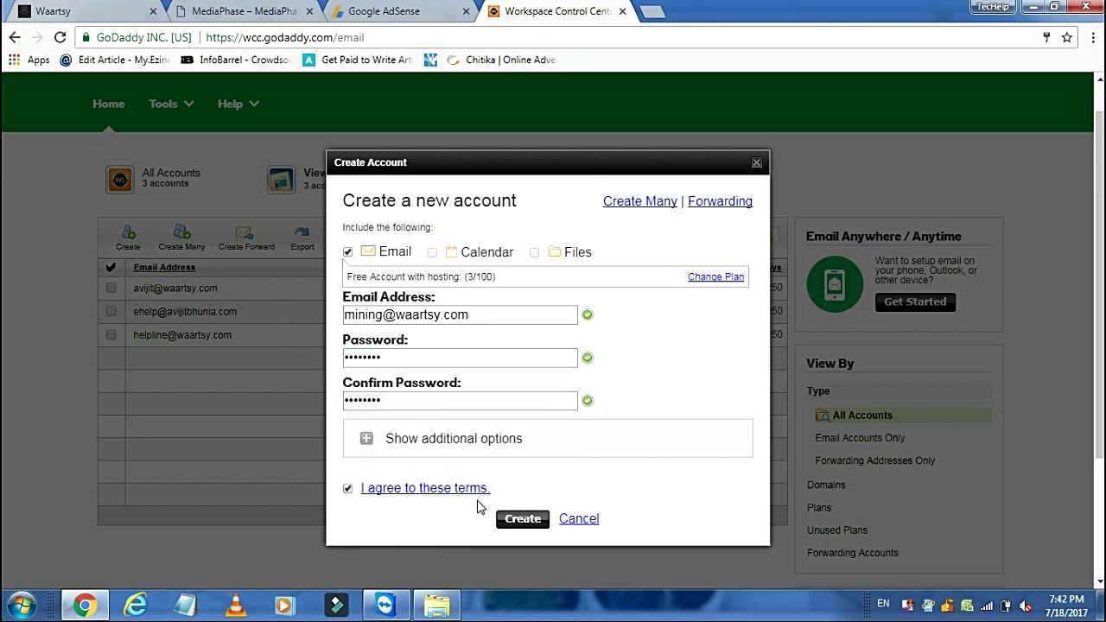
click(510, 519)
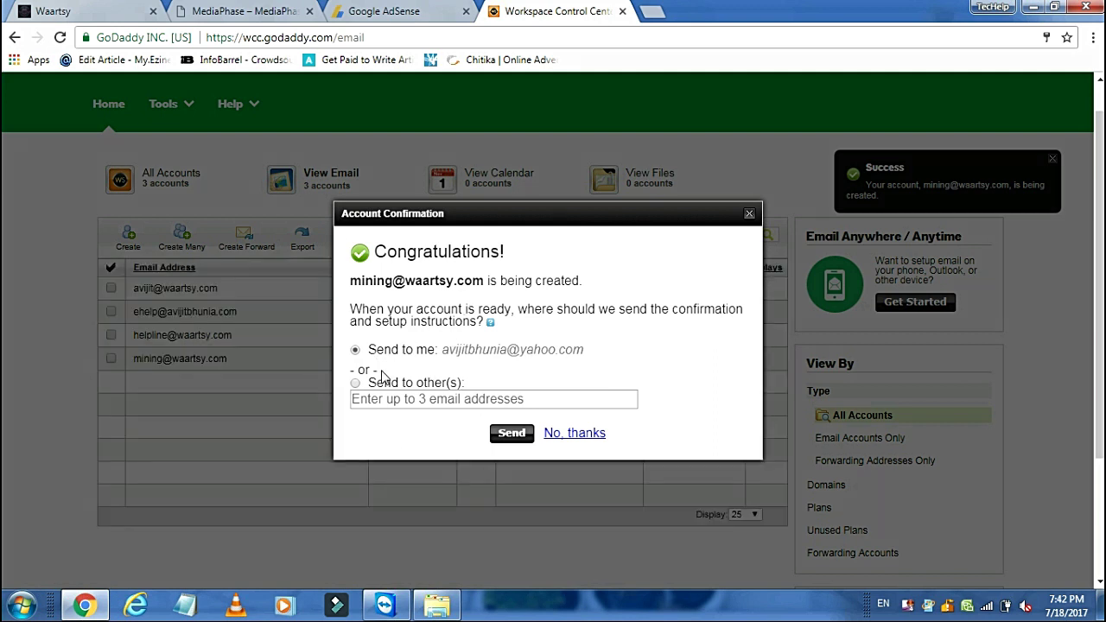
Step: Send the mining mailbox's setup instructions to a colleague's address, then open its account card
click(355, 385)
click(397, 399)
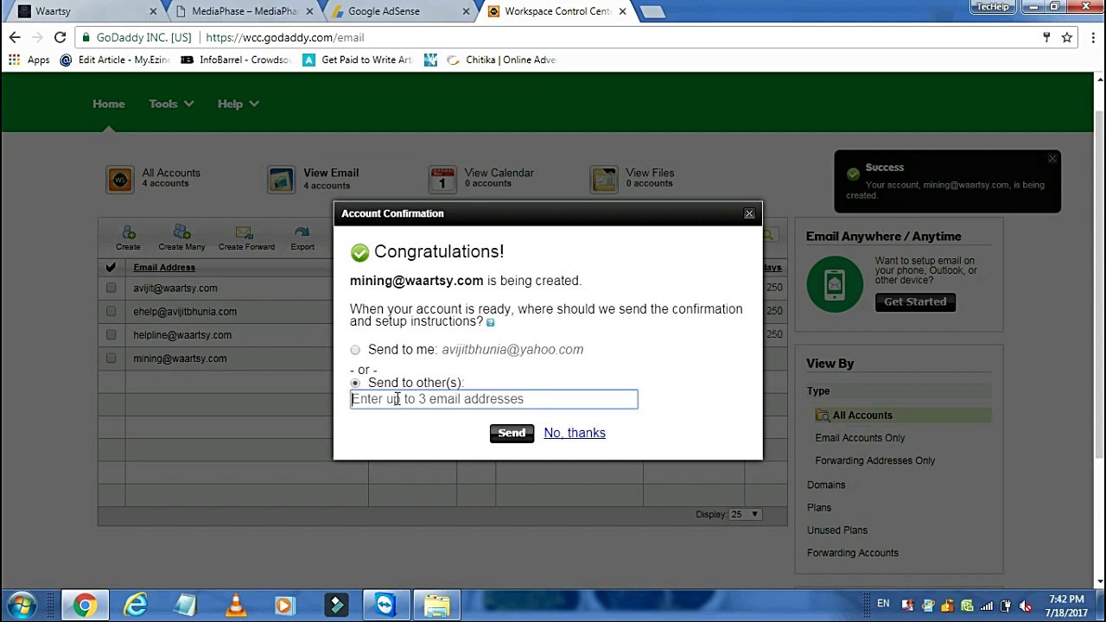
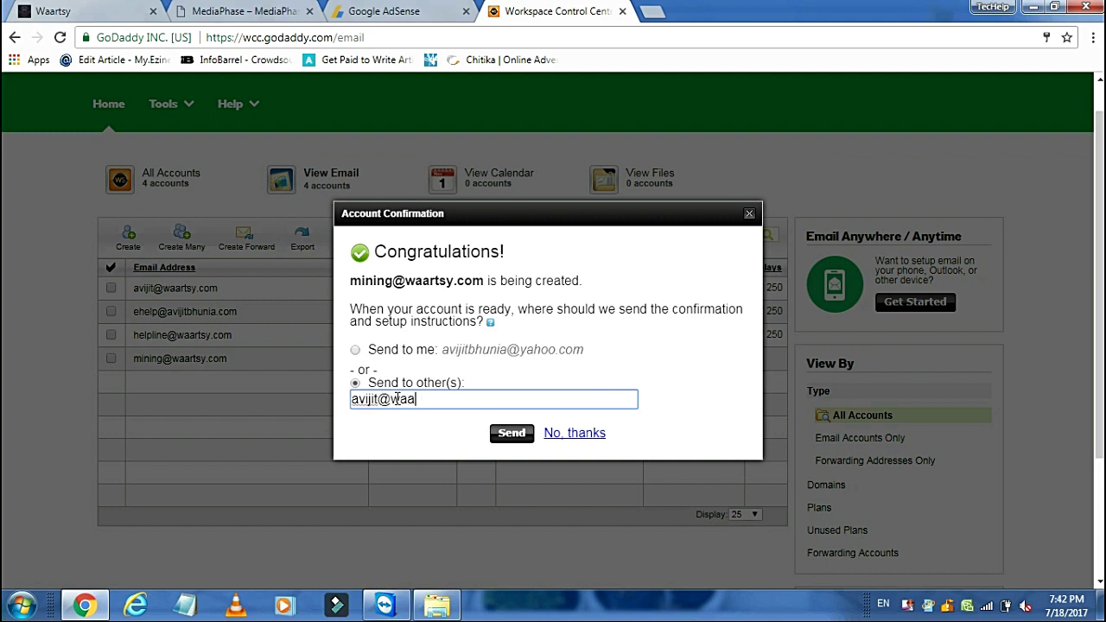
click(512, 433)
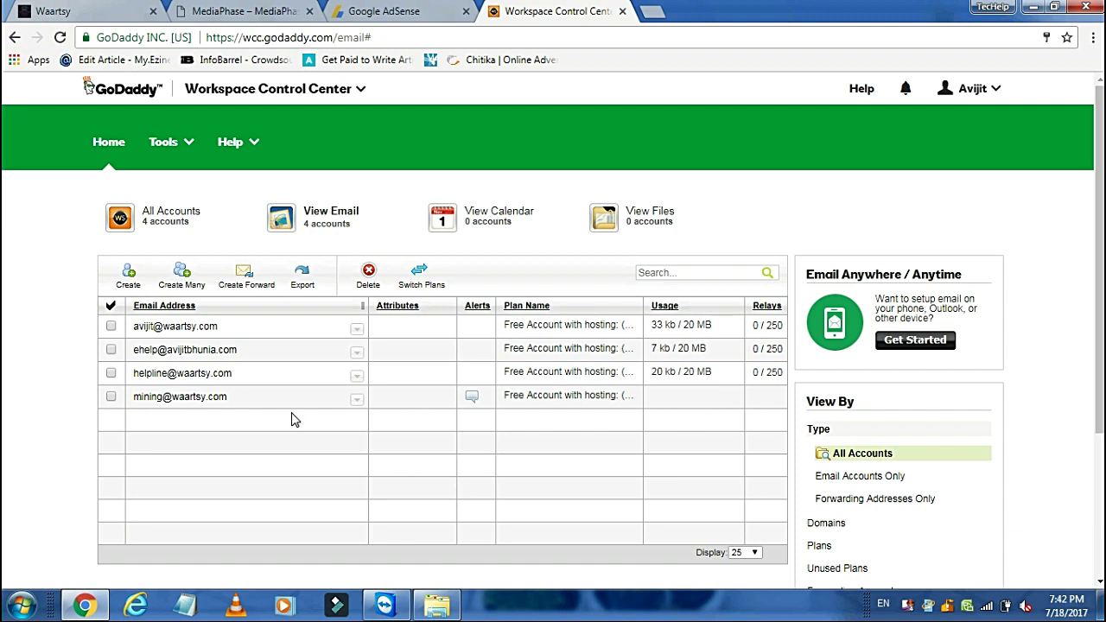
click(209, 401)
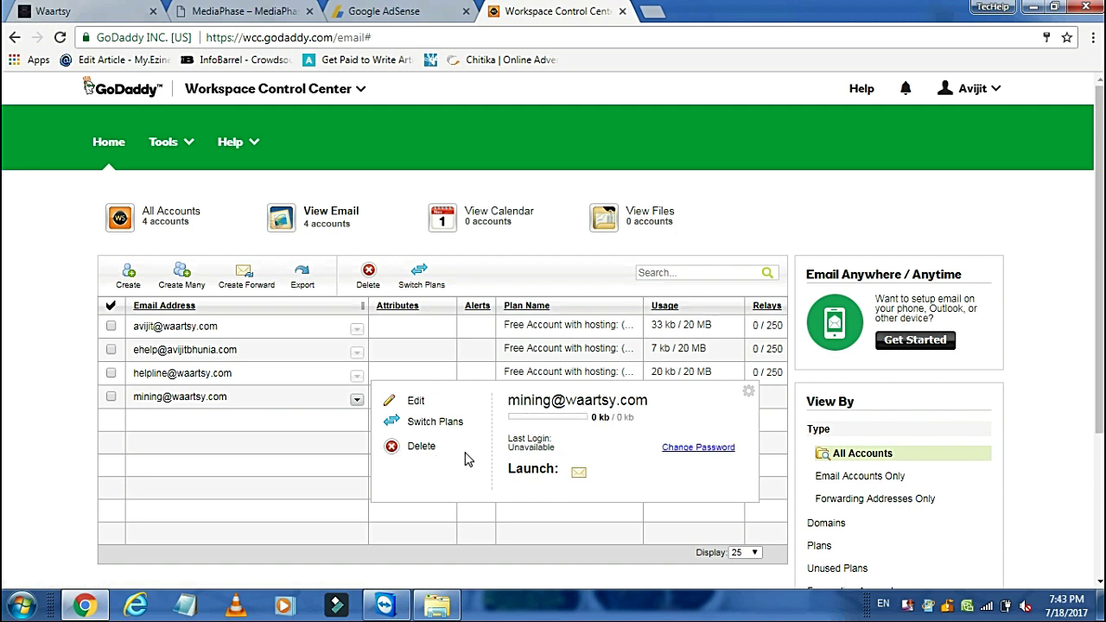
click(227, 411)
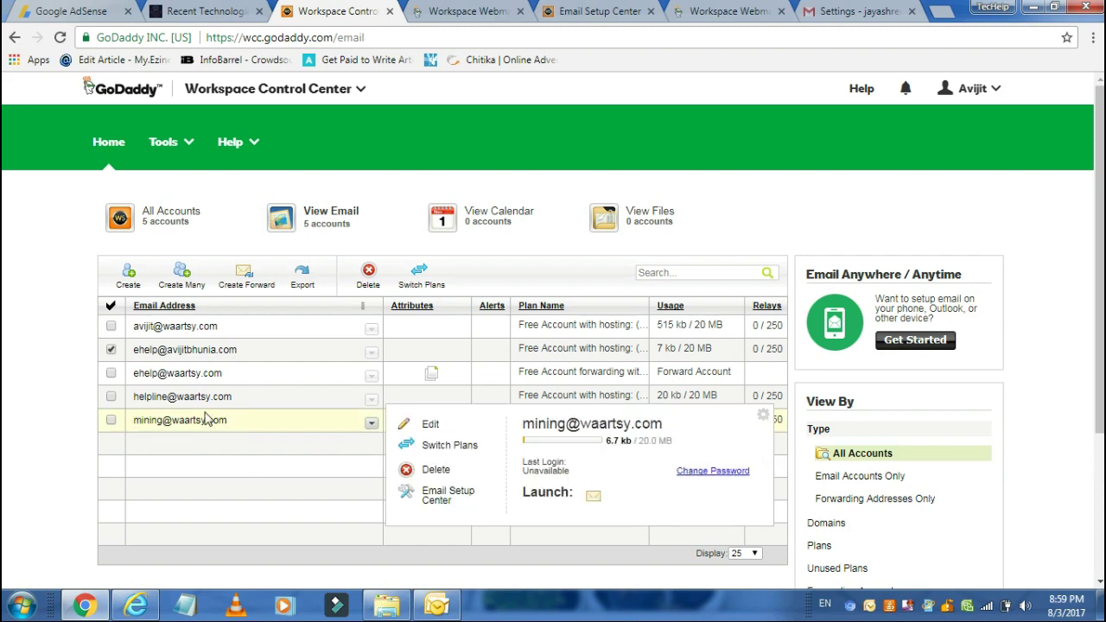
Step: In Gmail Settings > Accounts and Import, start adding another send-as email address
click(859, 11)
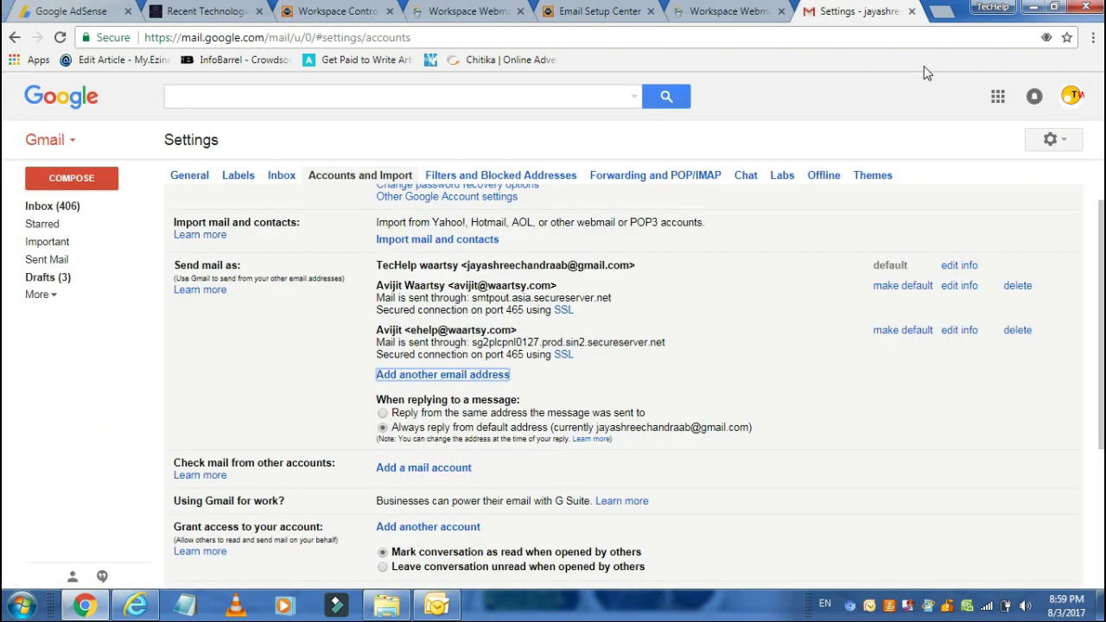
click(1052, 140)
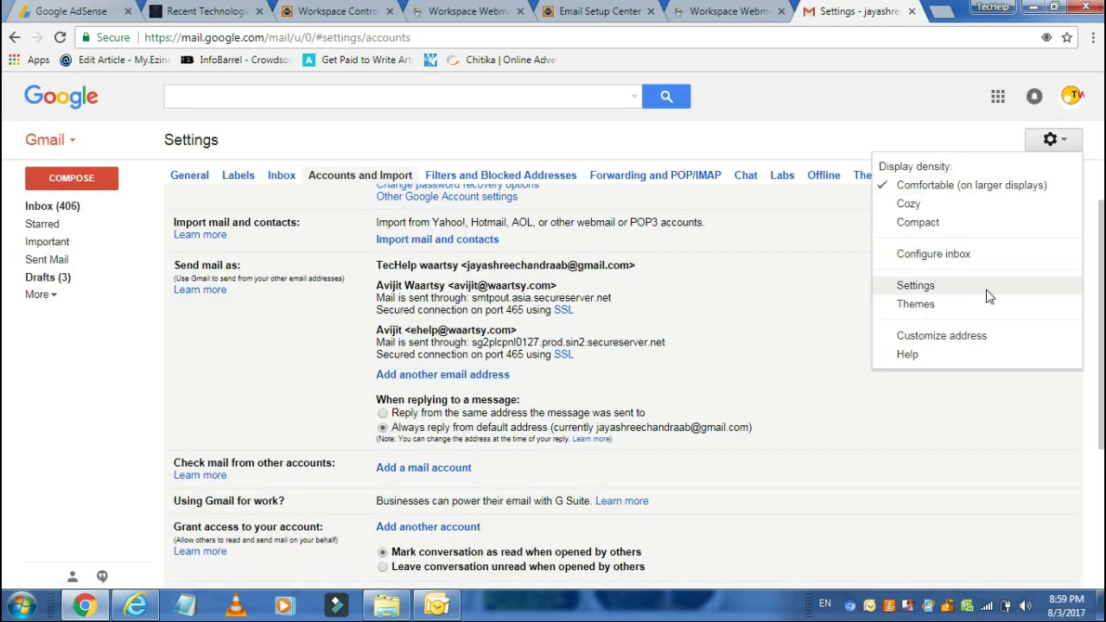
click(988, 292)
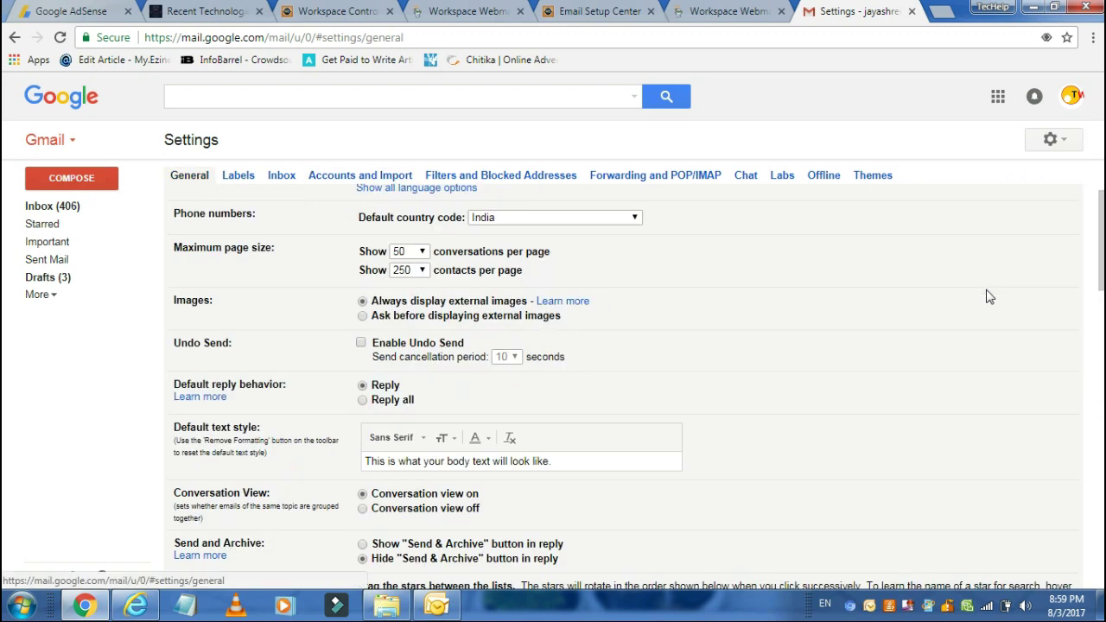
click(357, 173)
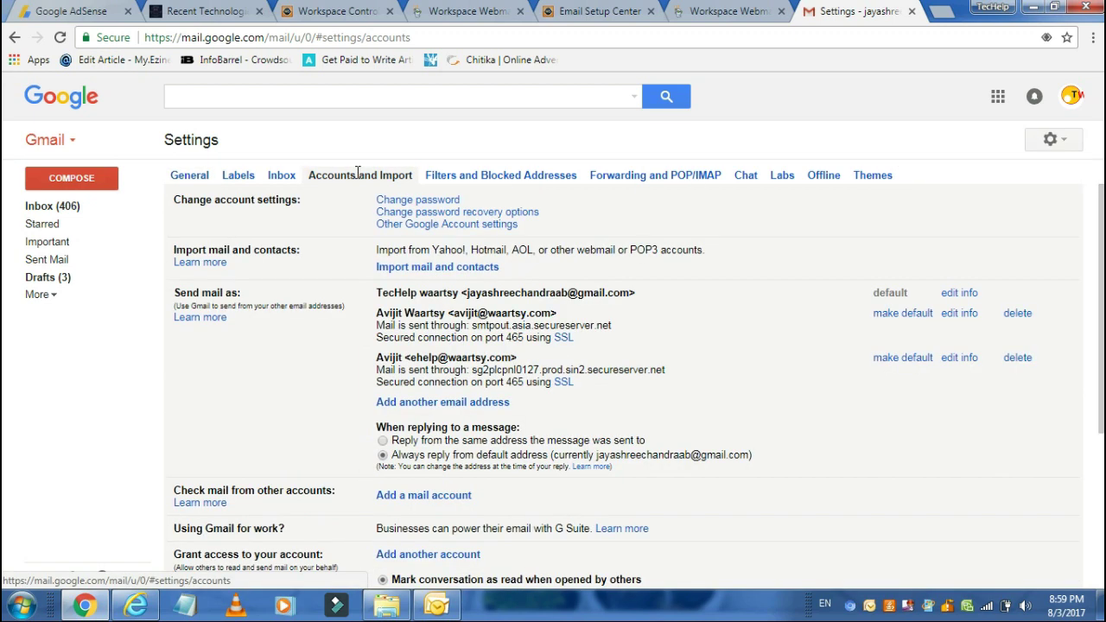
click(462, 403)
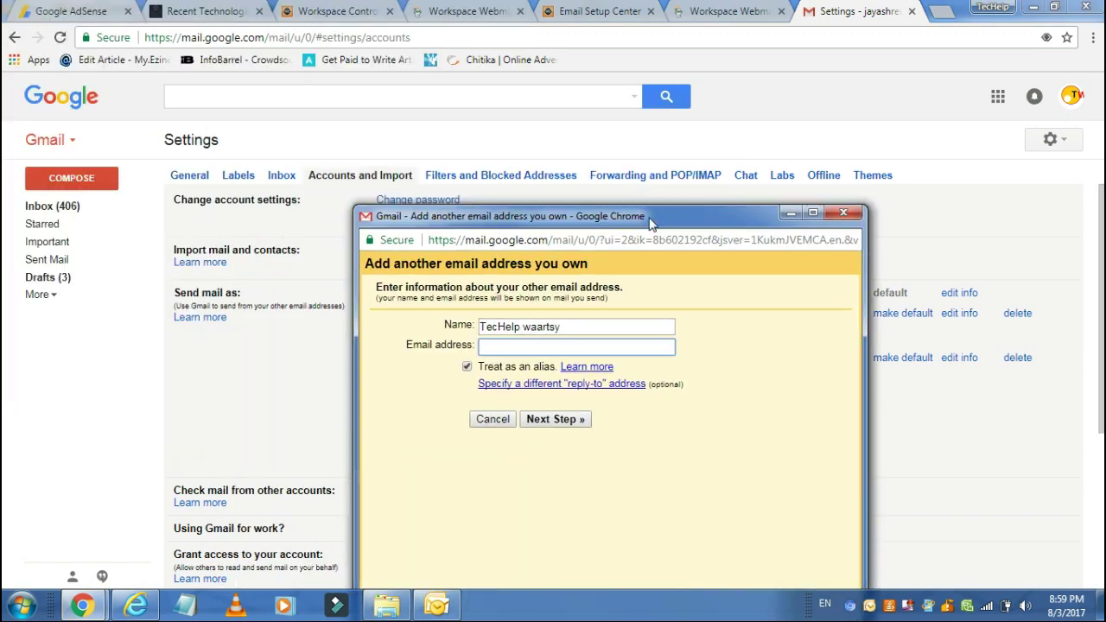
drag(530, 192, 401, 185)
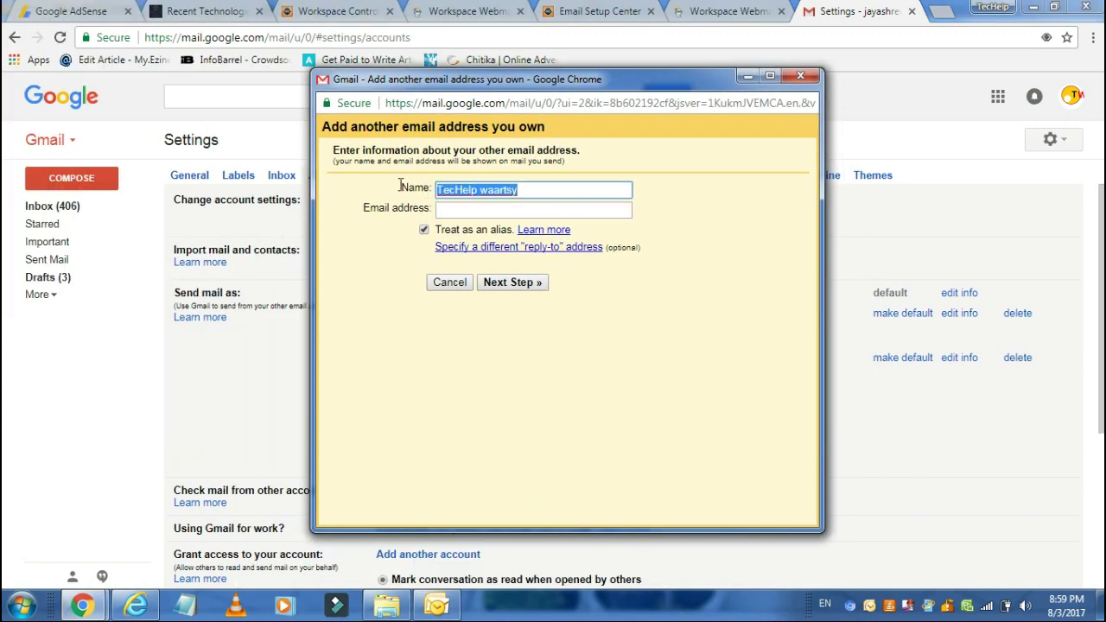
text(Mining)
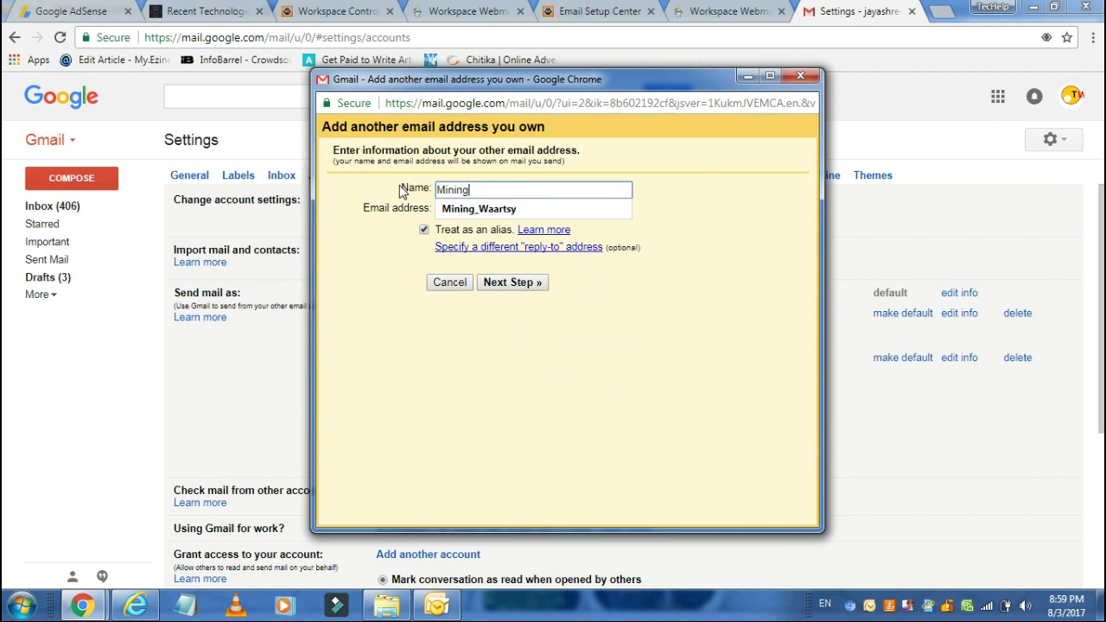
click(499, 210)
click(499, 210)
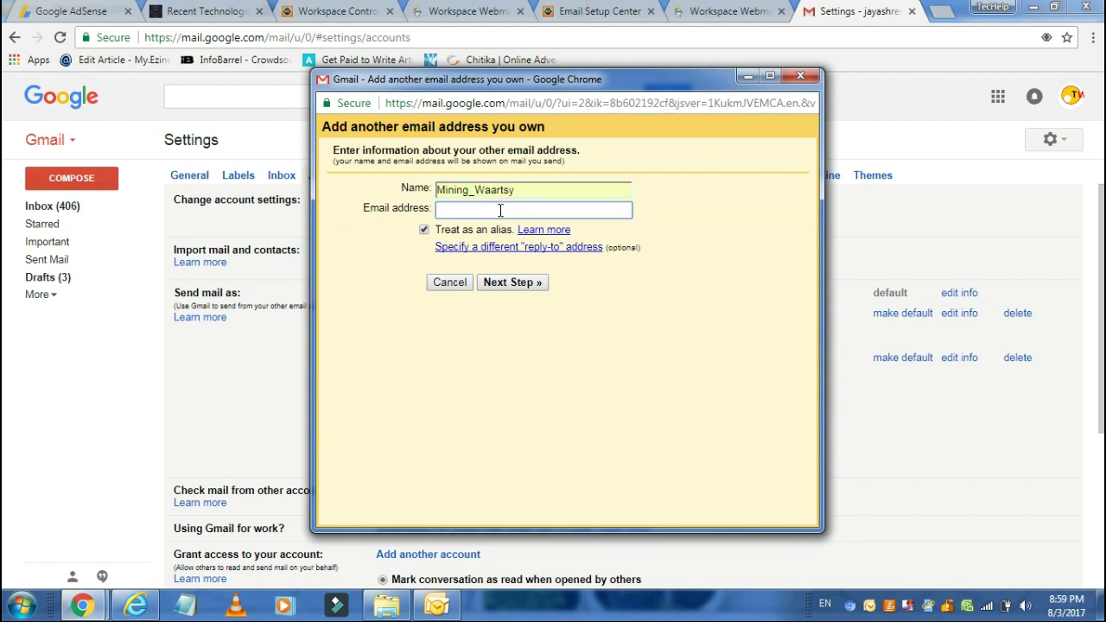
text(mi)
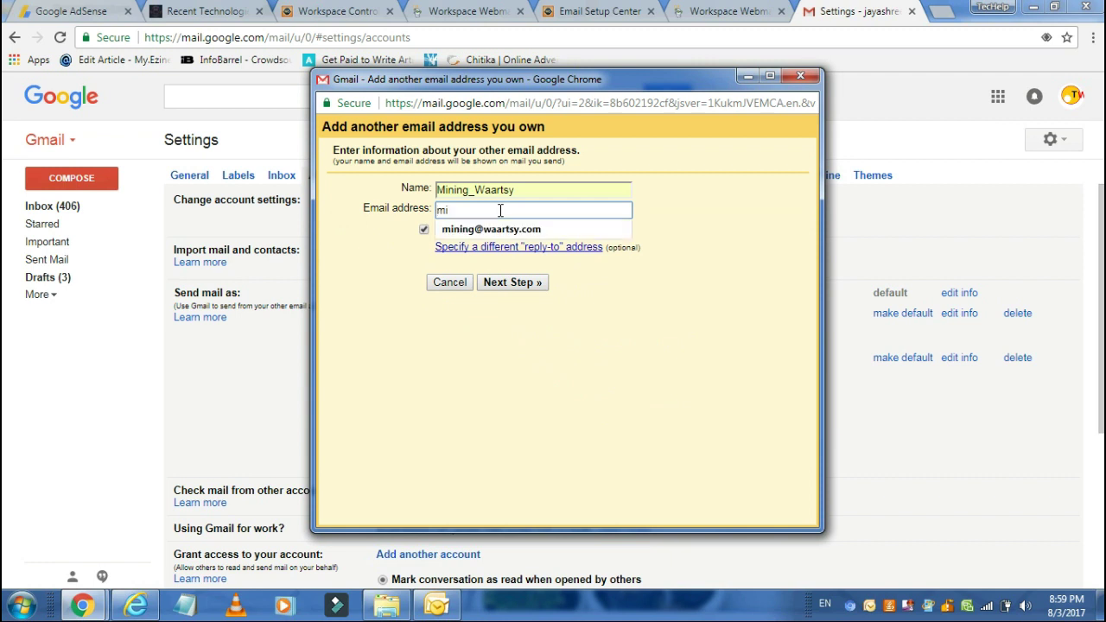
click(494, 229)
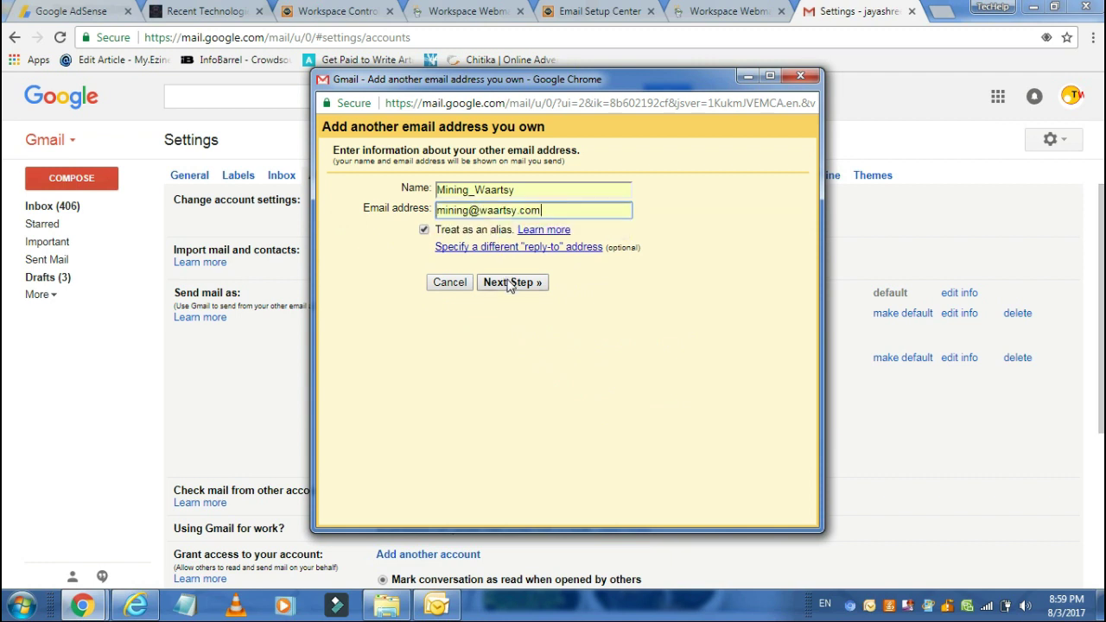
click(512, 282)
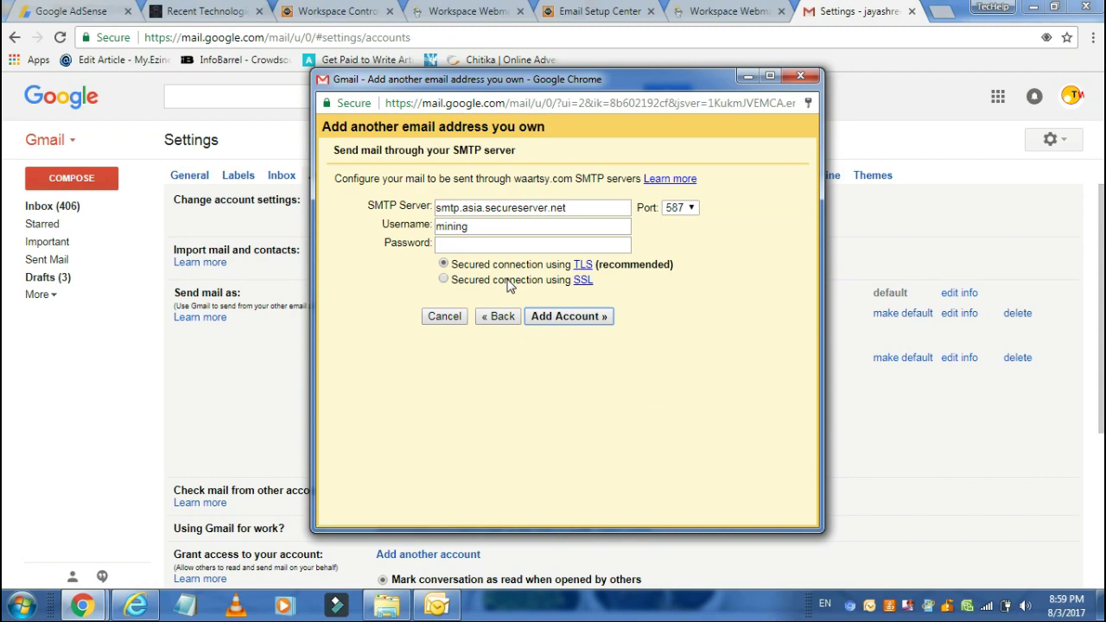
click(753, 76)
Step: Open the mining account's Email Setup Center and copy the outgoing server smtpout.asia.secureserver.net
click(354, 9)
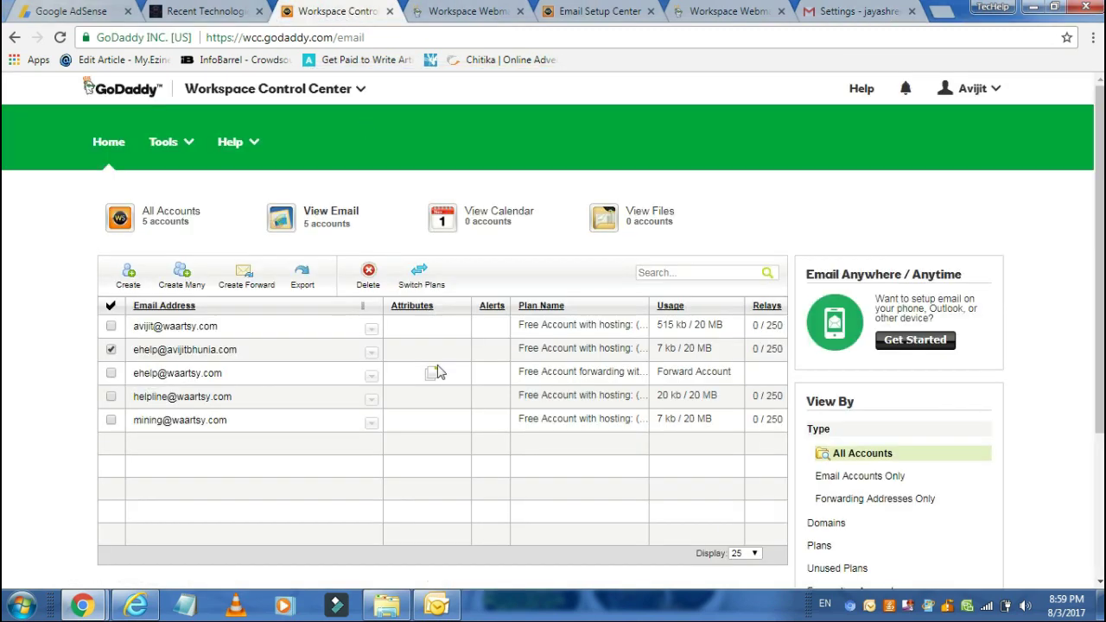
click(370, 422)
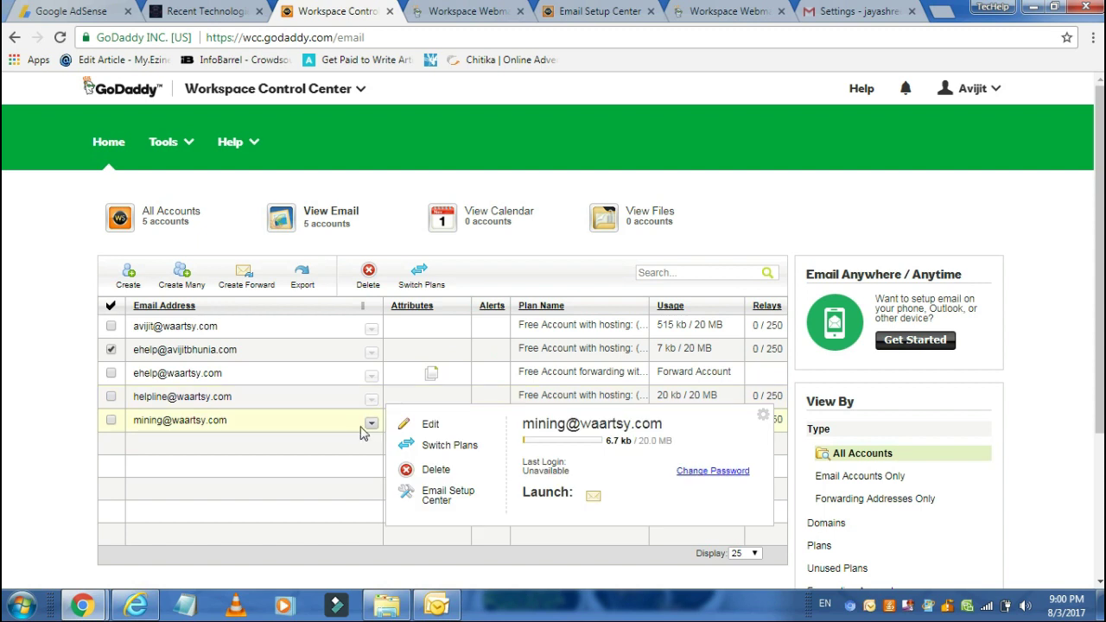
click(445, 496)
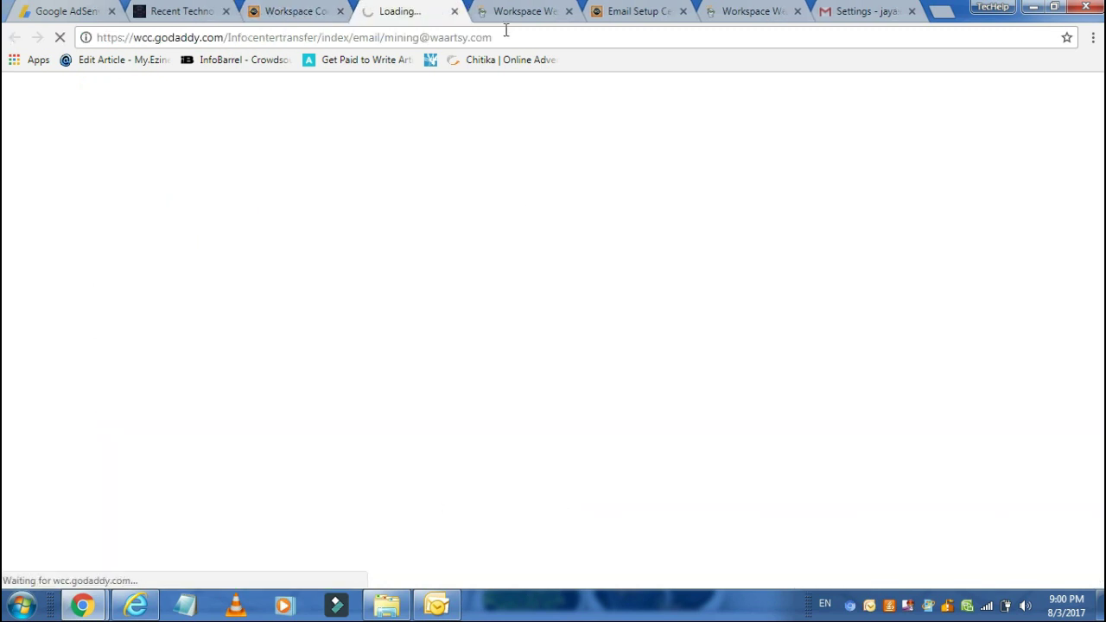
click(531, 10)
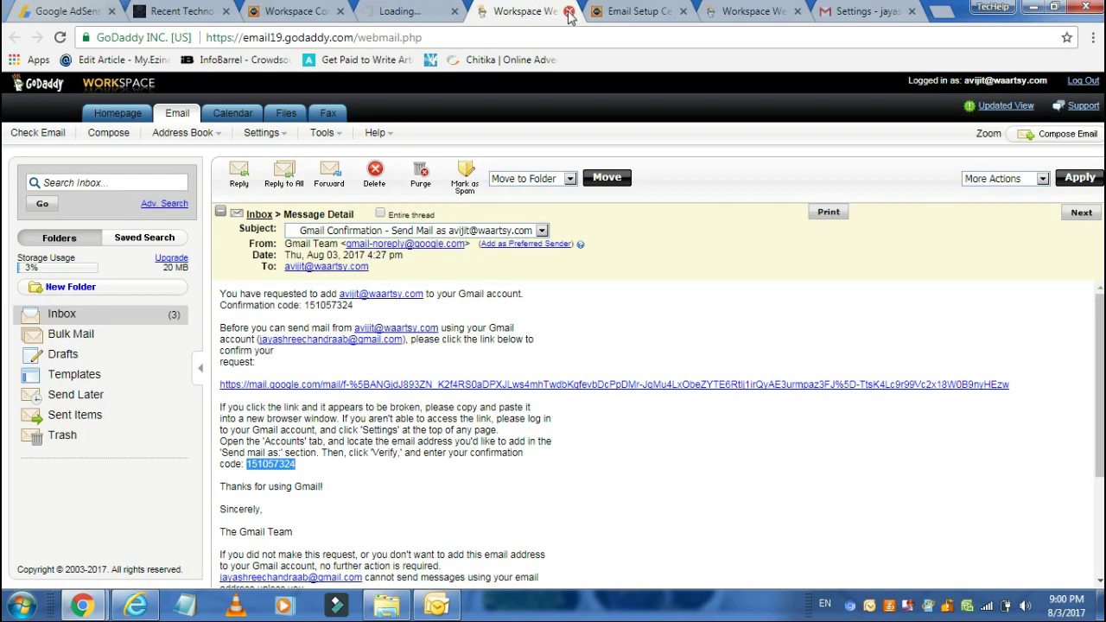
click(568, 11)
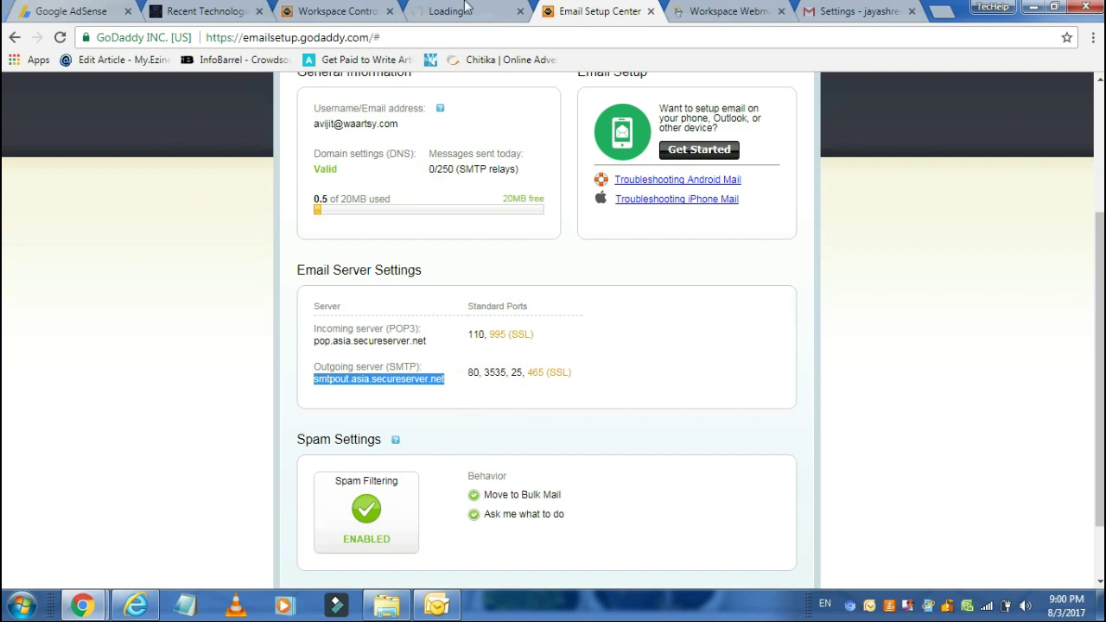
click(458, 10)
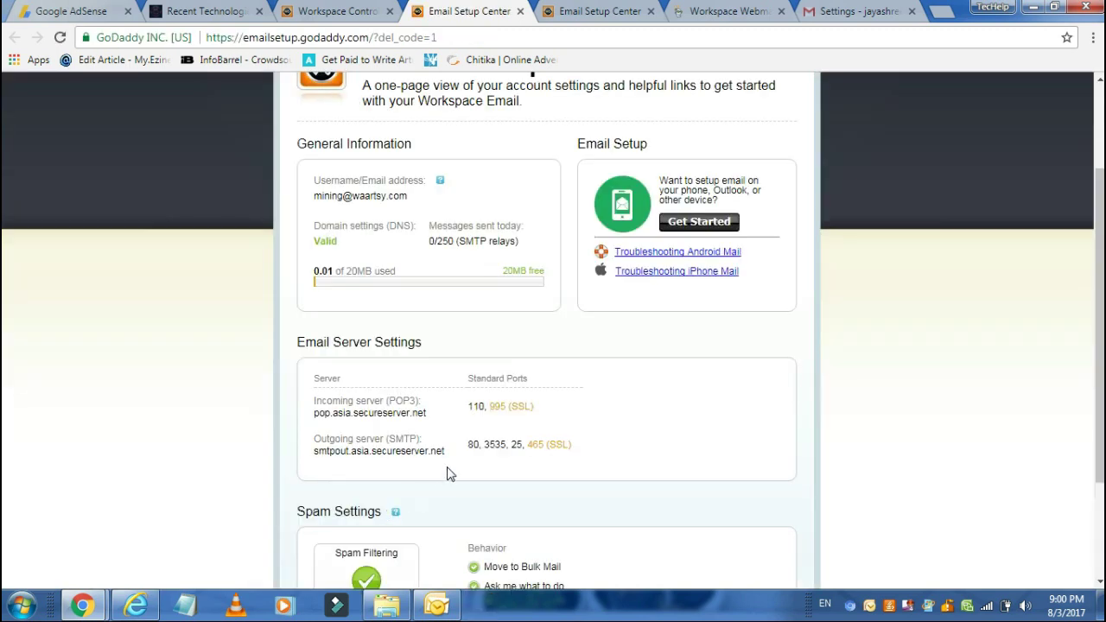
drag(446, 451, 320, 454)
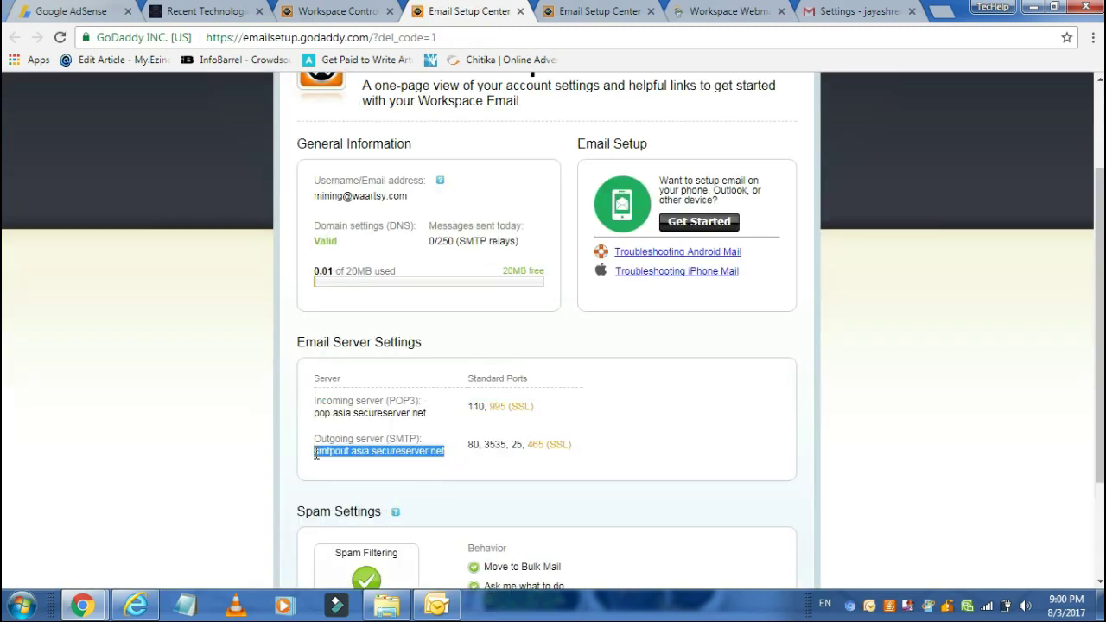
click(830, 9)
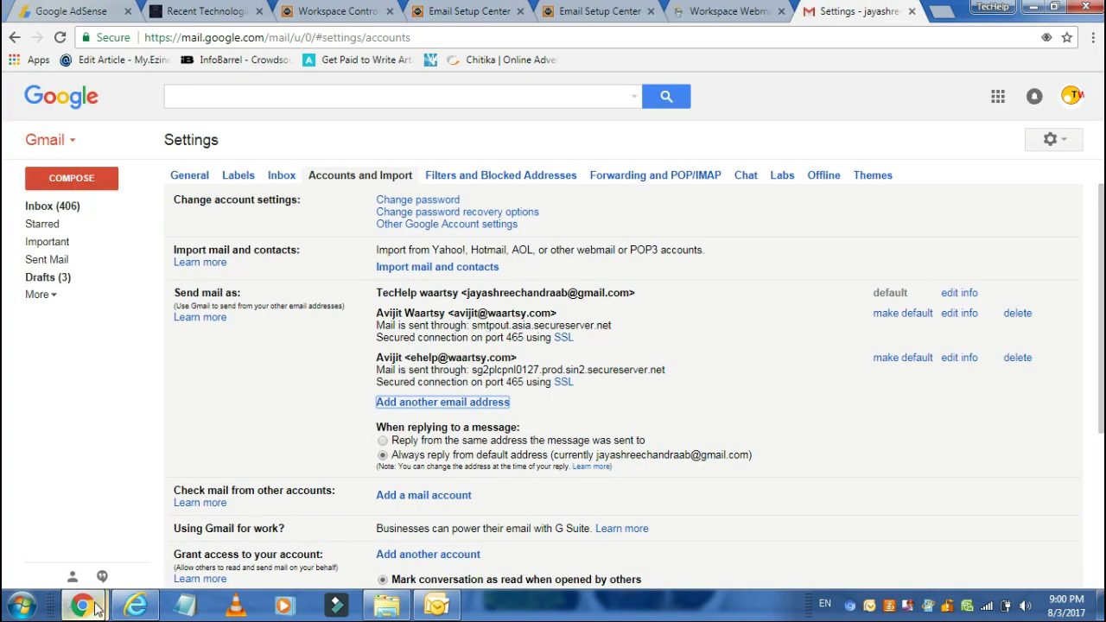
Step: Set the SMTP server to smtpout.asia.secureserver.net on port 465 with SSL
mouse_move(82, 605)
click(303, 516)
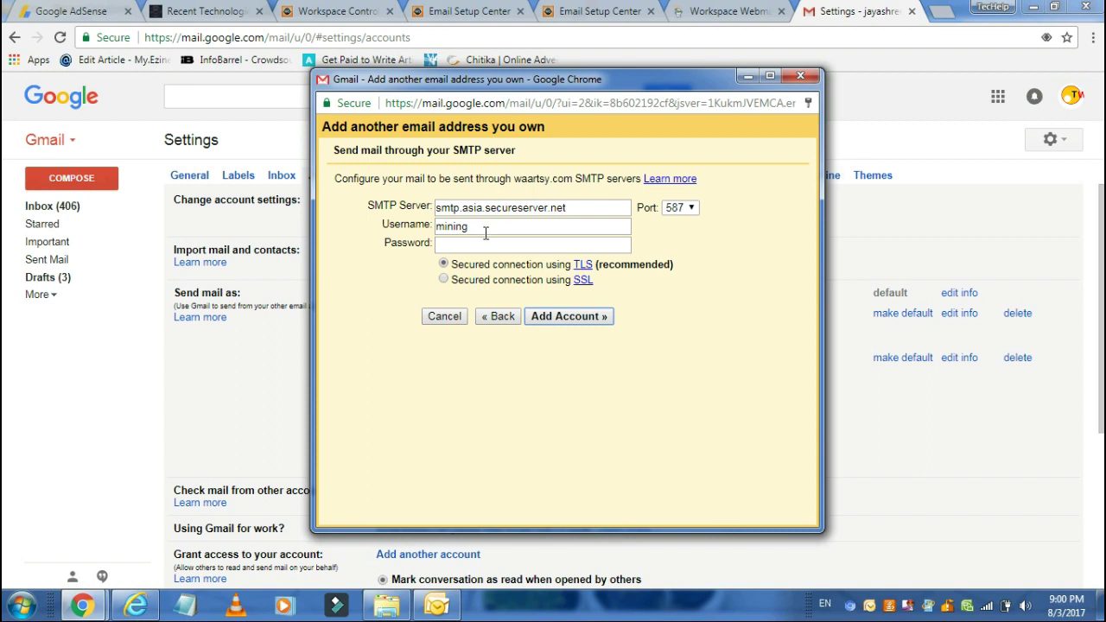
drag(572, 209, 421, 207)
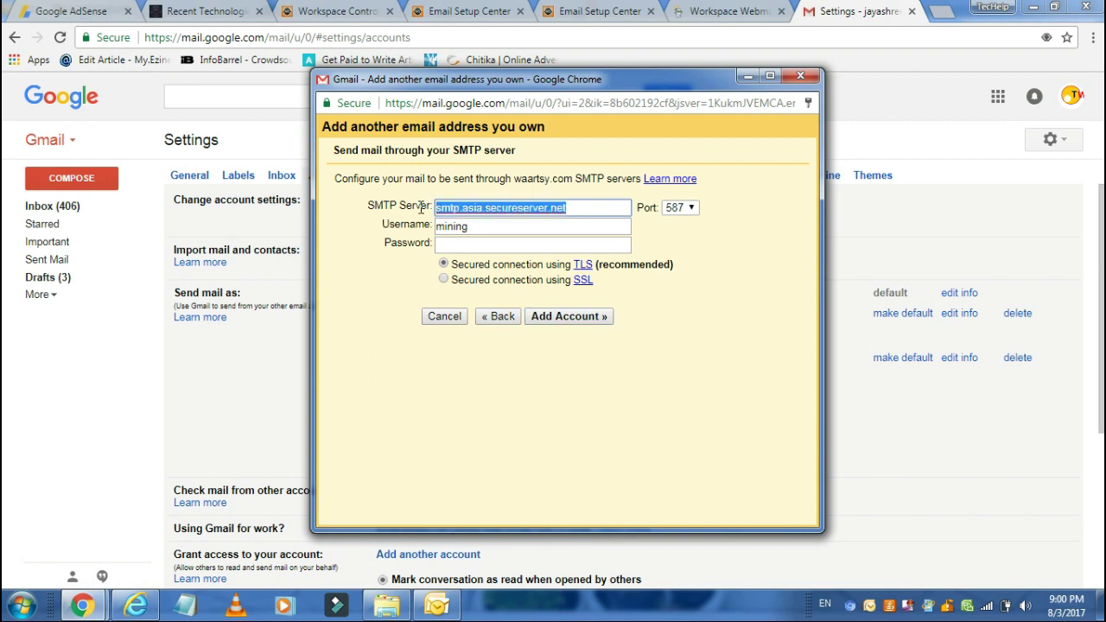
text(smtpout.asia.secureserver.net)
click(681, 208)
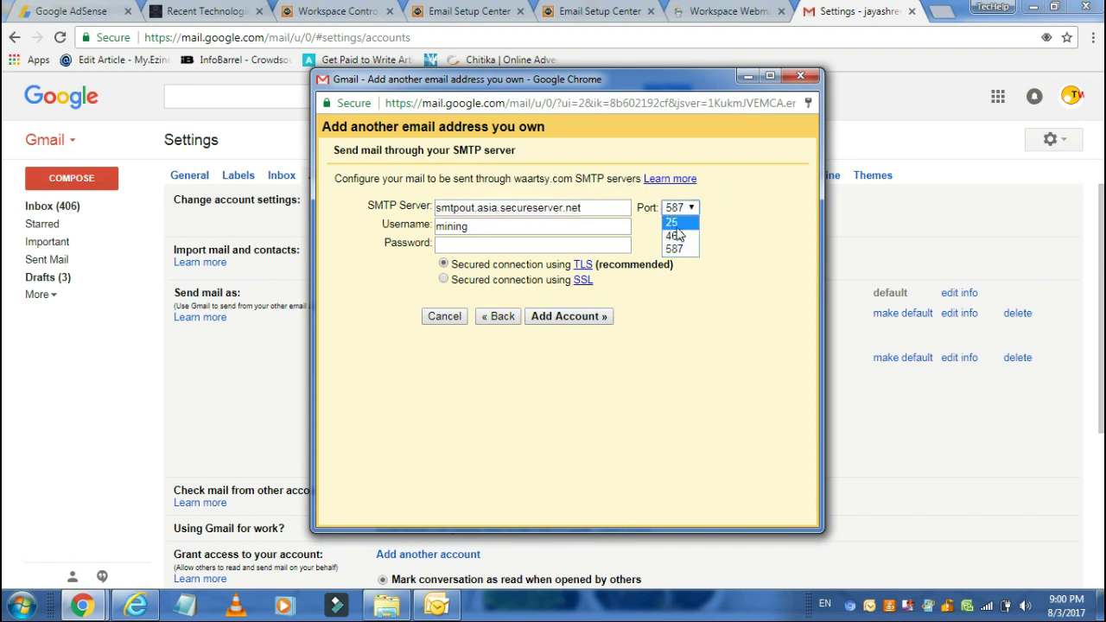
click(676, 237)
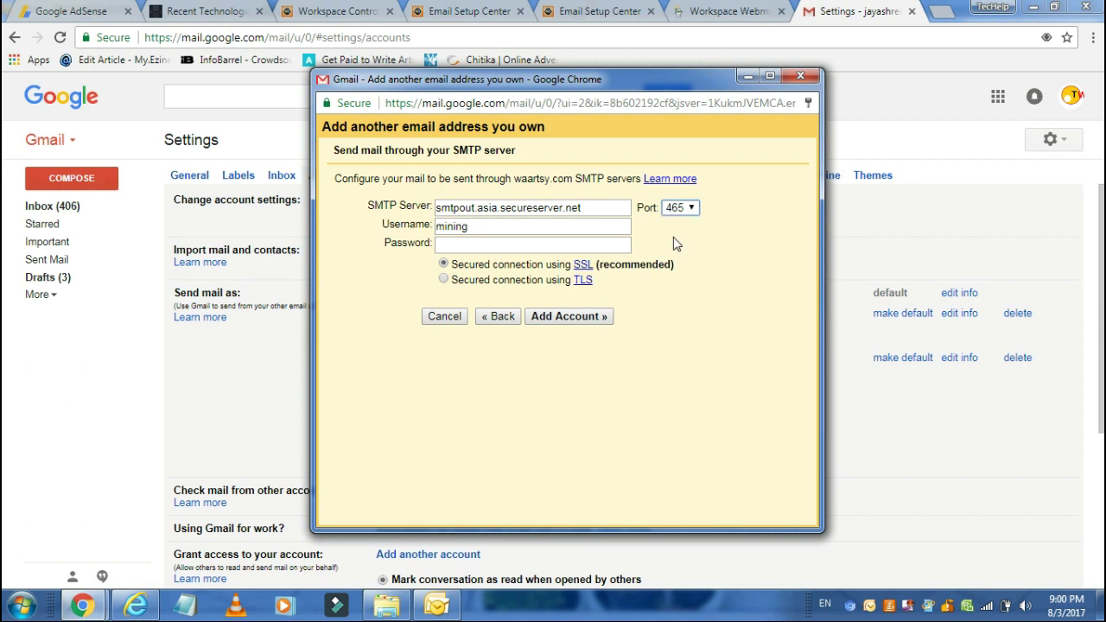
click(516, 224)
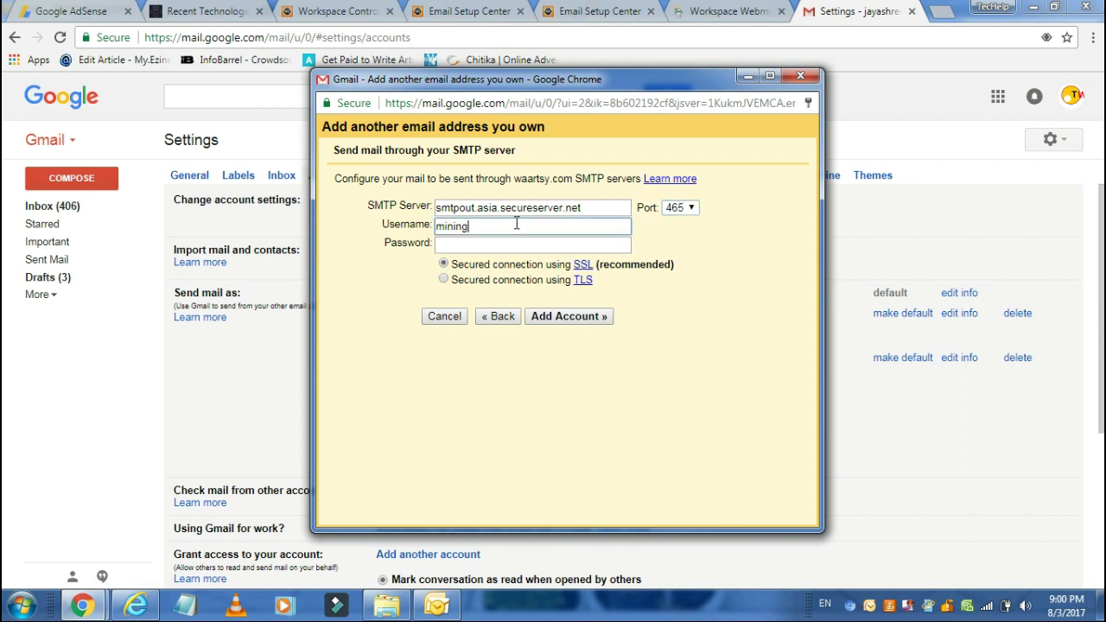
click(508, 244)
text(••••••••)
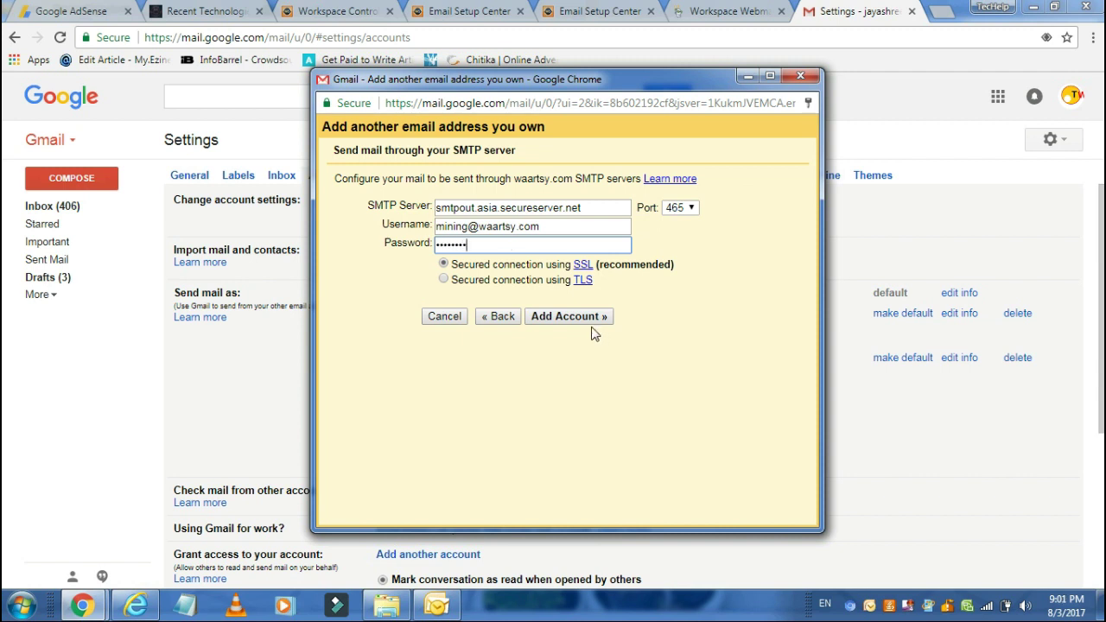
click(577, 318)
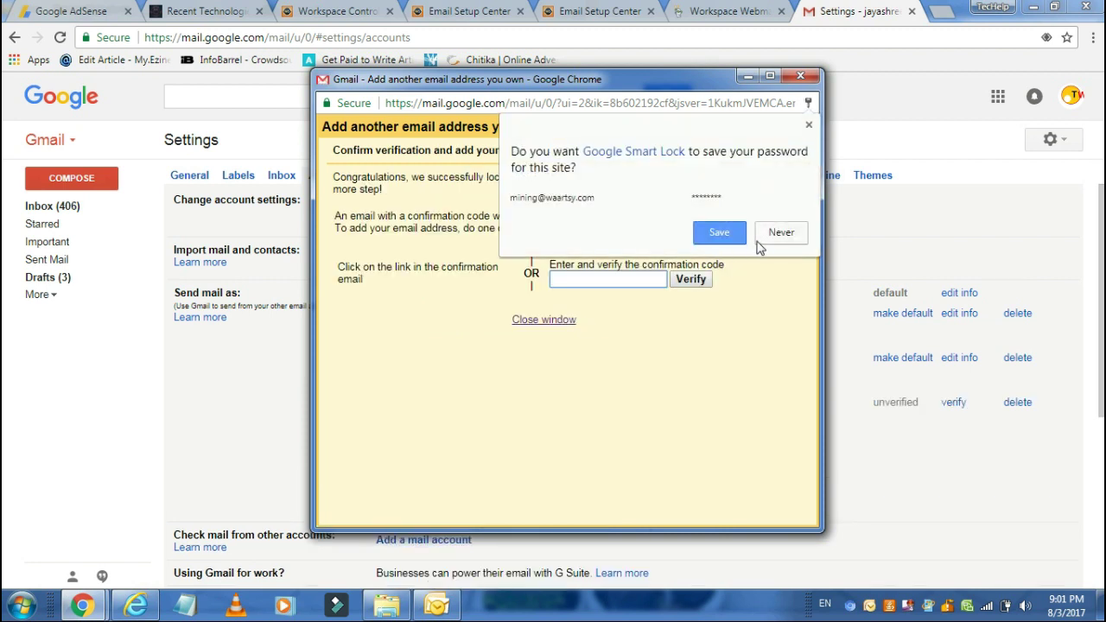
click(775, 233)
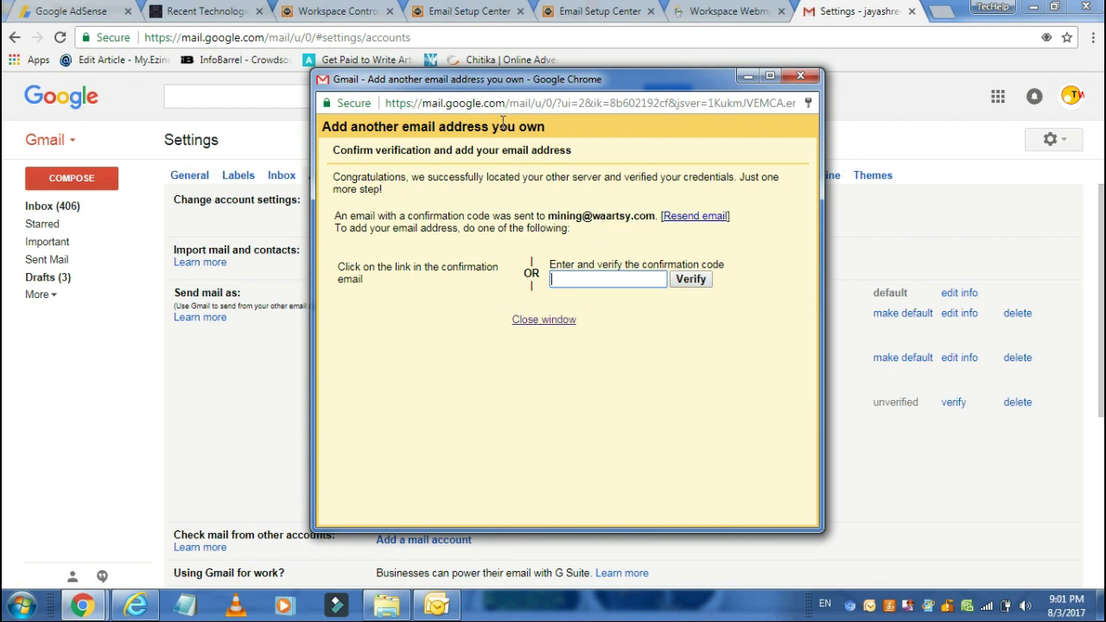
Step: Launch webmail for the mining account and close the leftover setup-center and old webmail tabs
click(367, 10)
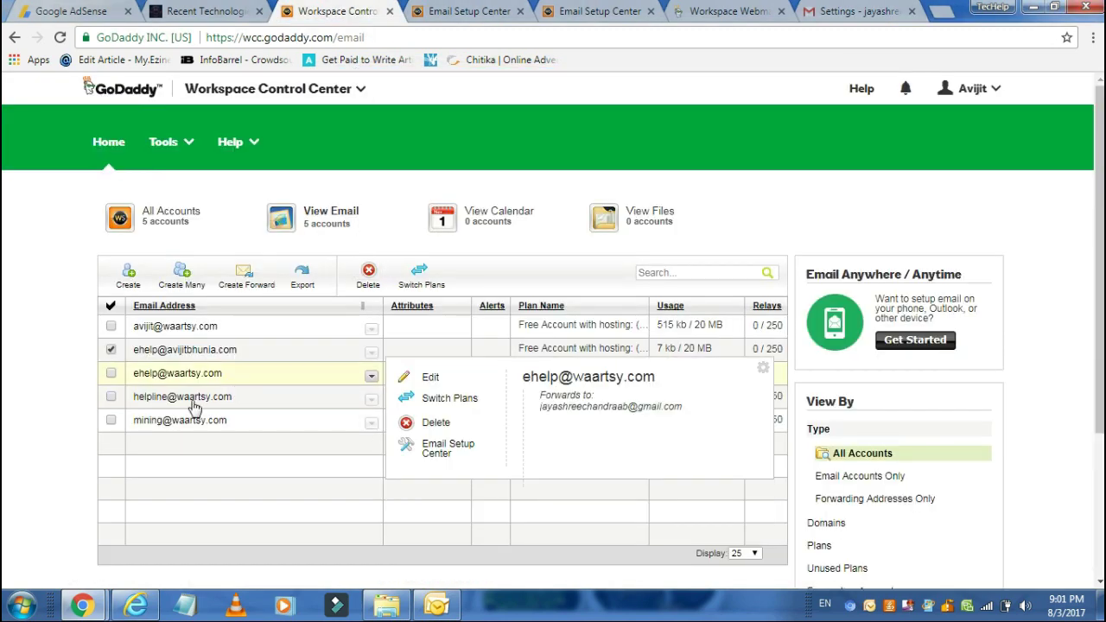
mouse_move(371, 422)
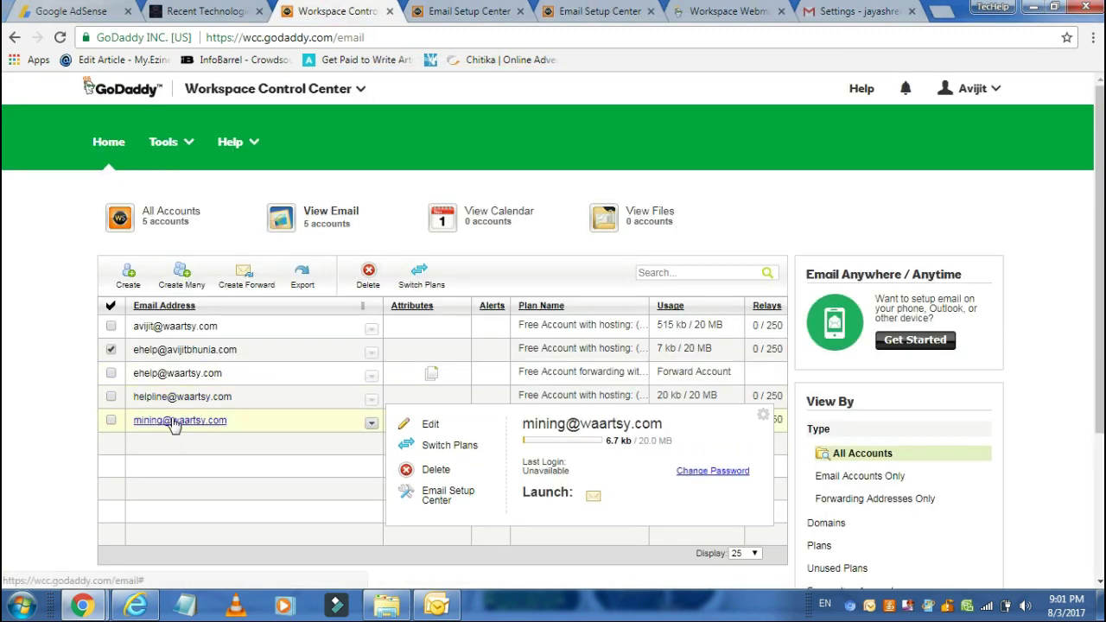
click(592, 495)
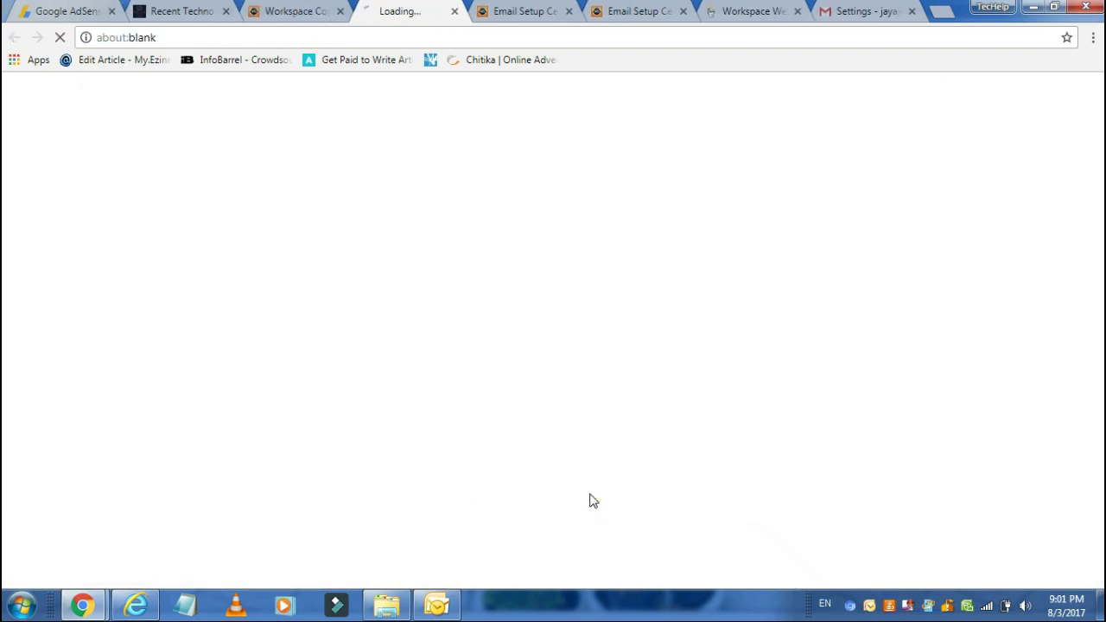
click(568, 11)
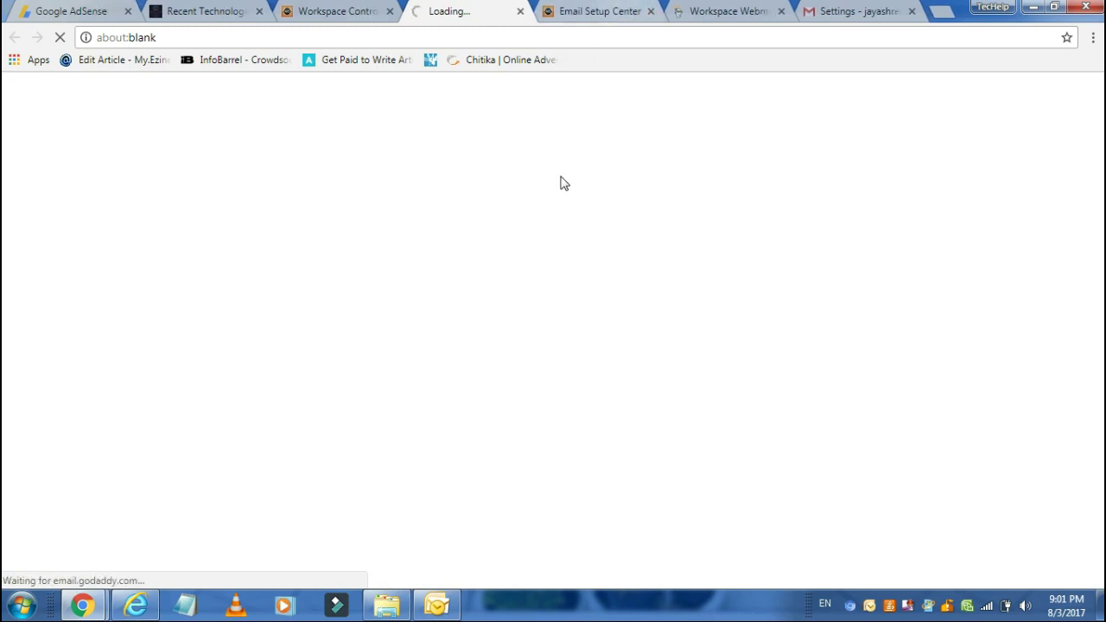
click(651, 12)
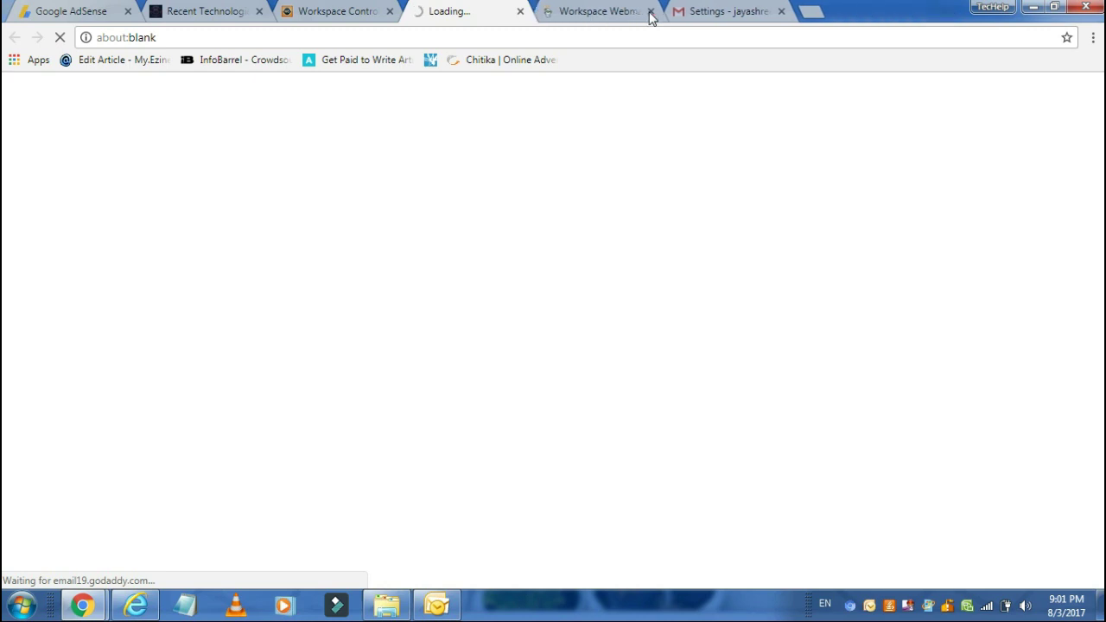
click(651, 12)
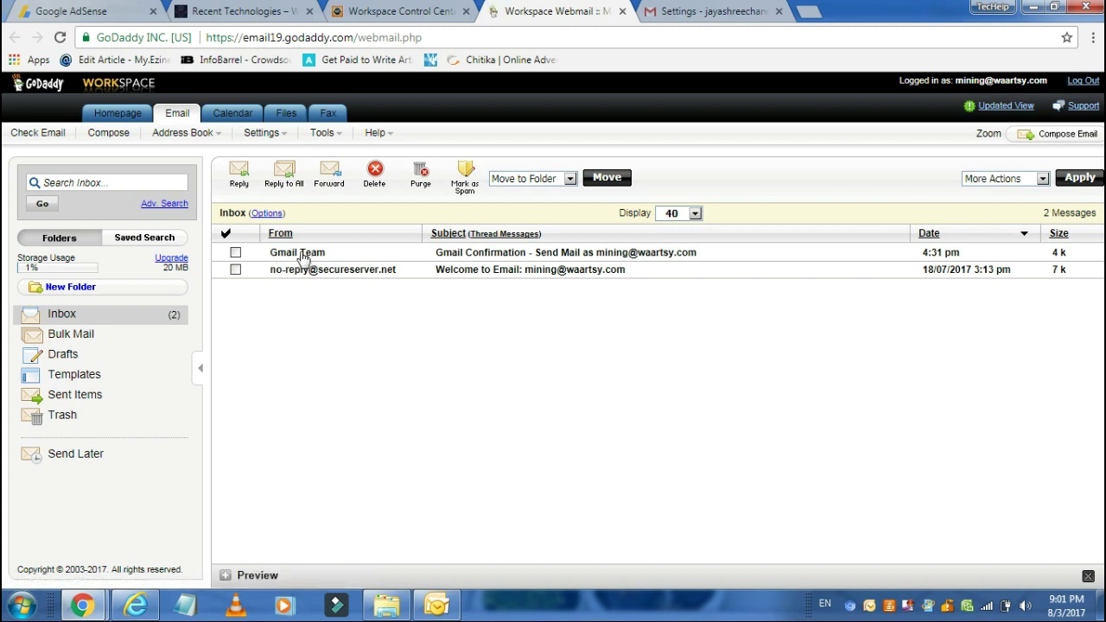
Step: Copy the code from the Gmail Team email and use it to verify Mining_Waartsy as a send-as address
click(302, 255)
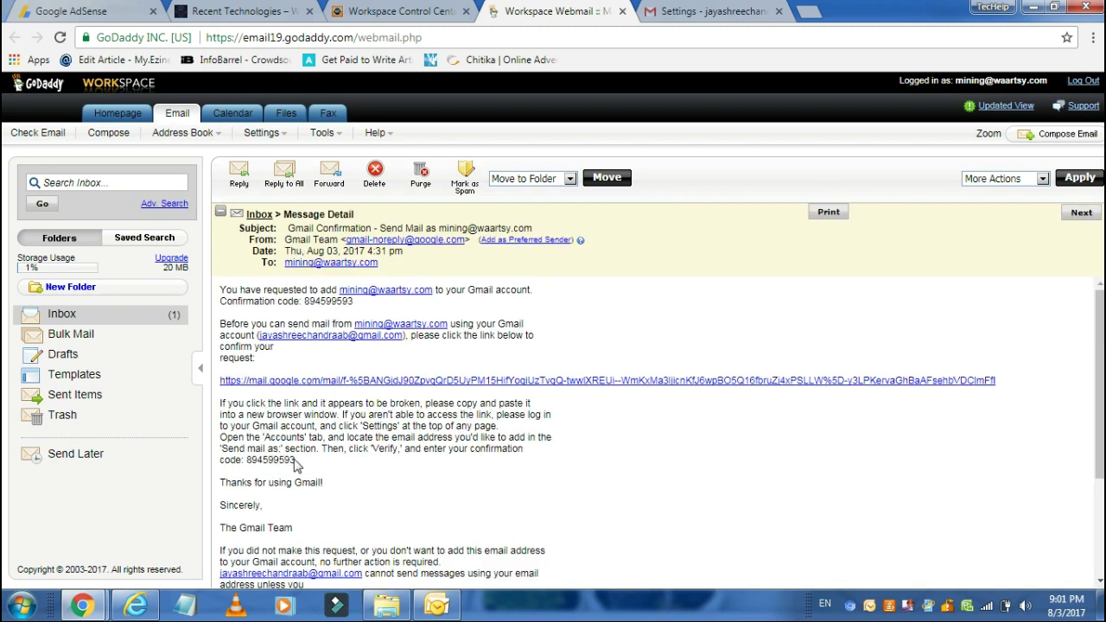
drag(293, 463, 249, 463)
key(ctrl+c)
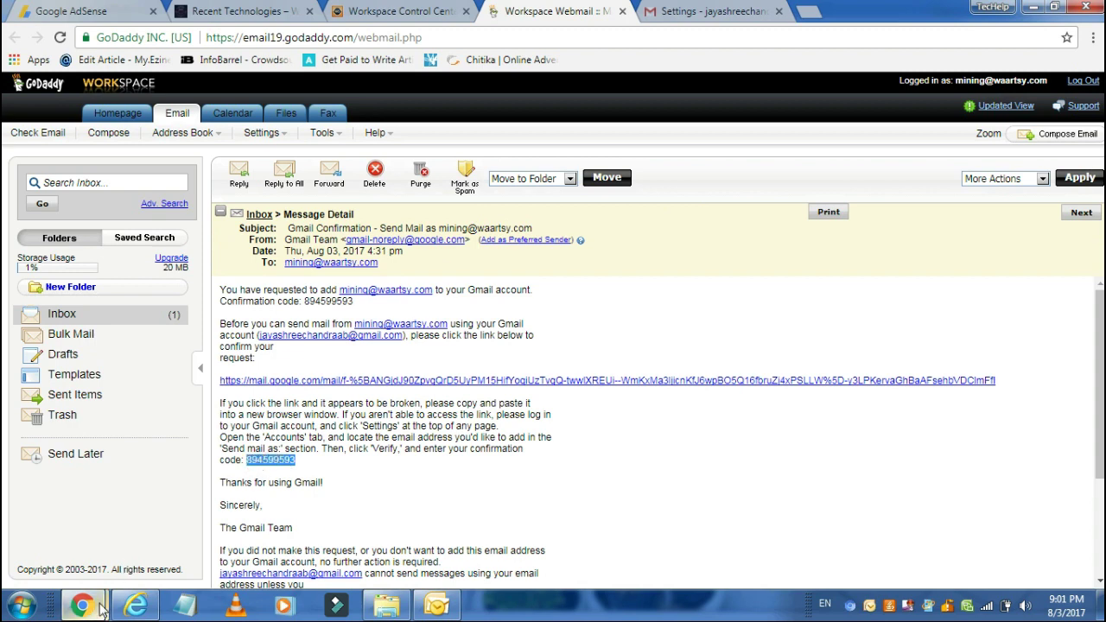
mouse_move(84, 605)
click(280, 518)
click(573, 278)
key(ctrl+v)
click(690, 280)
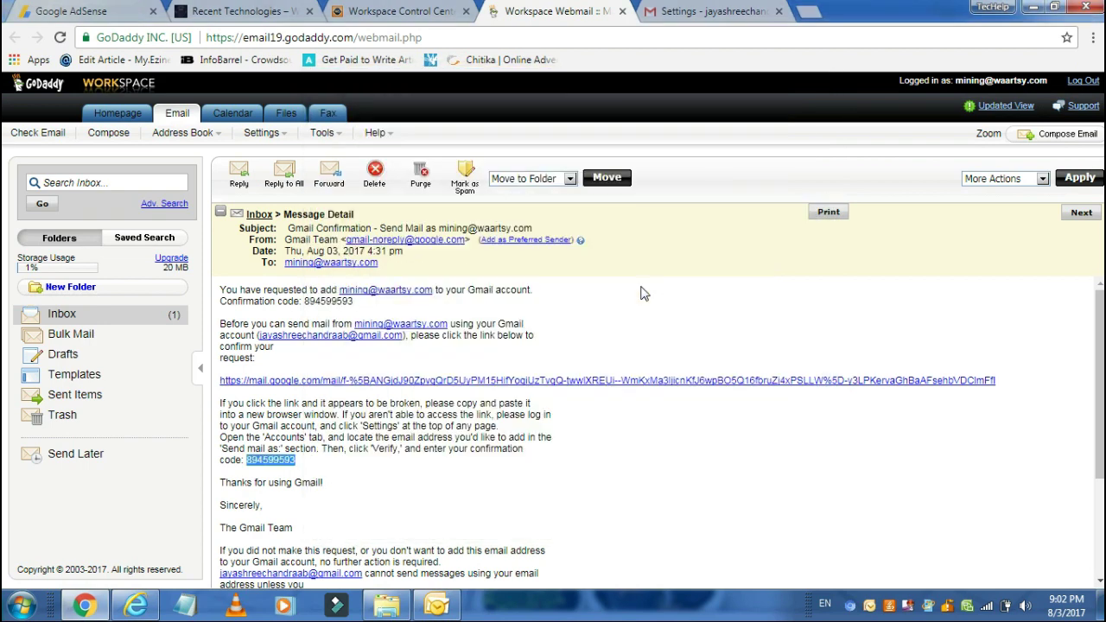
click(749, 9)
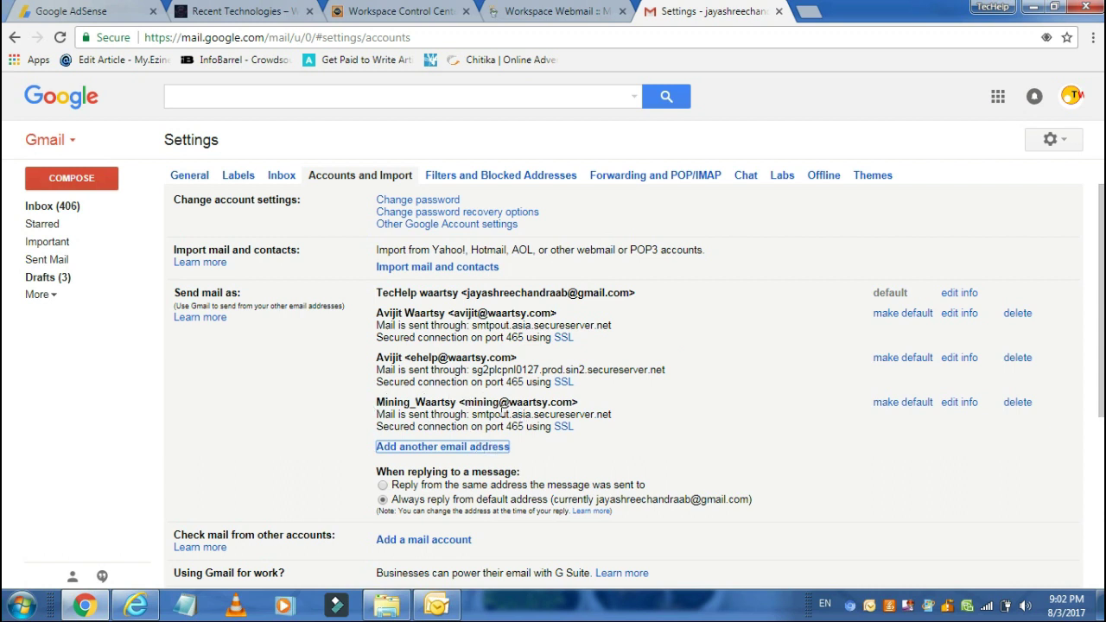
Step: Compose a new email from Mining_Waartsy, entering a waartsy.com recipient's e-mail address in To
click(95, 182)
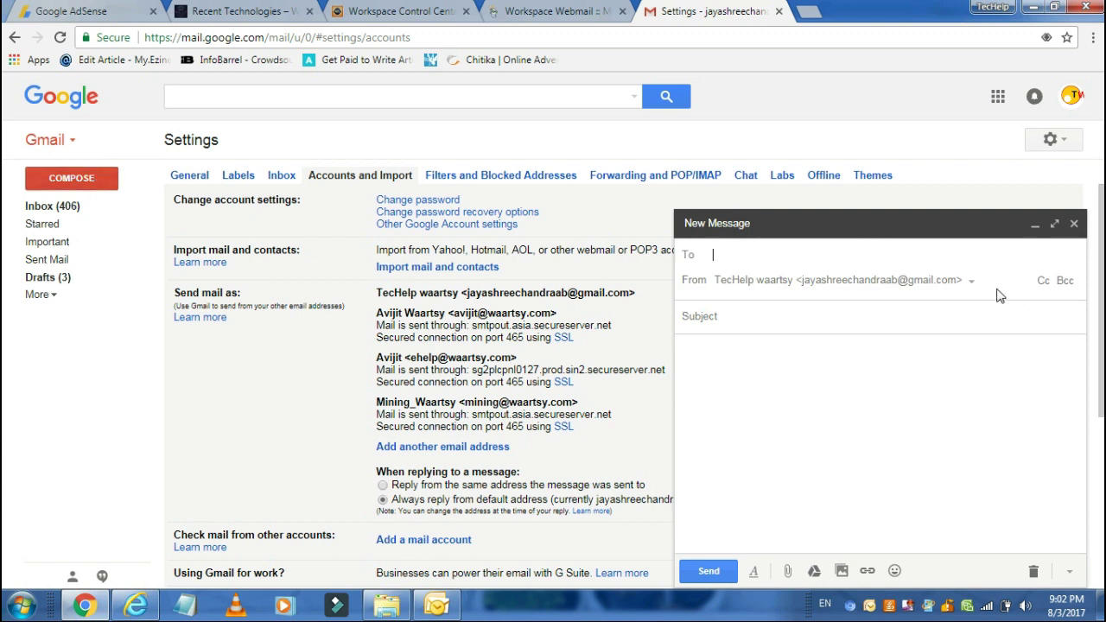
click(971, 283)
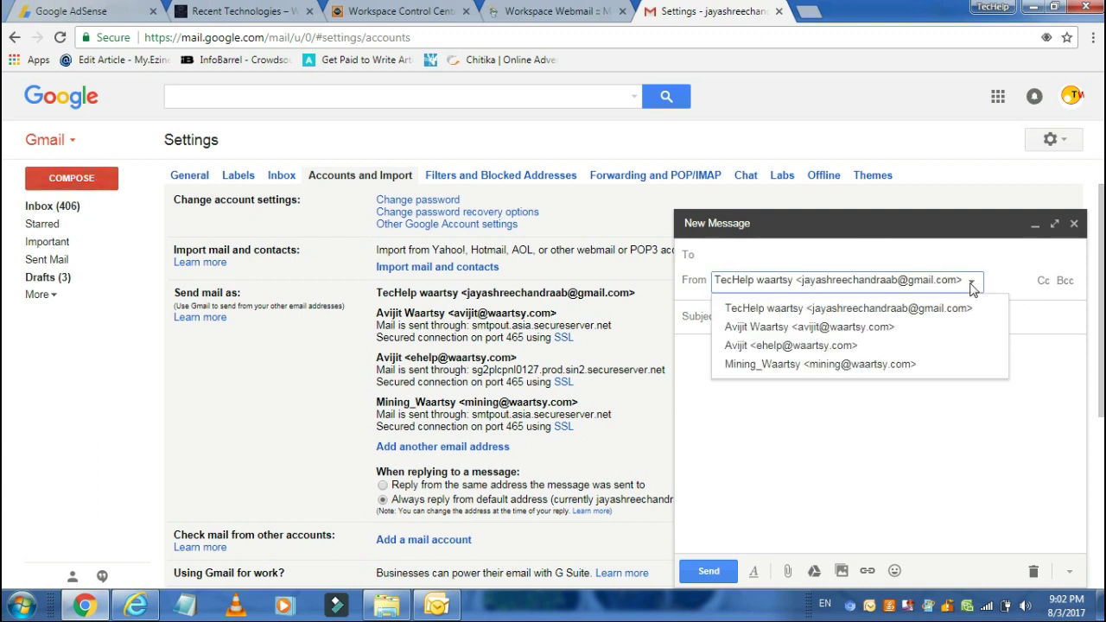
click(806, 366)
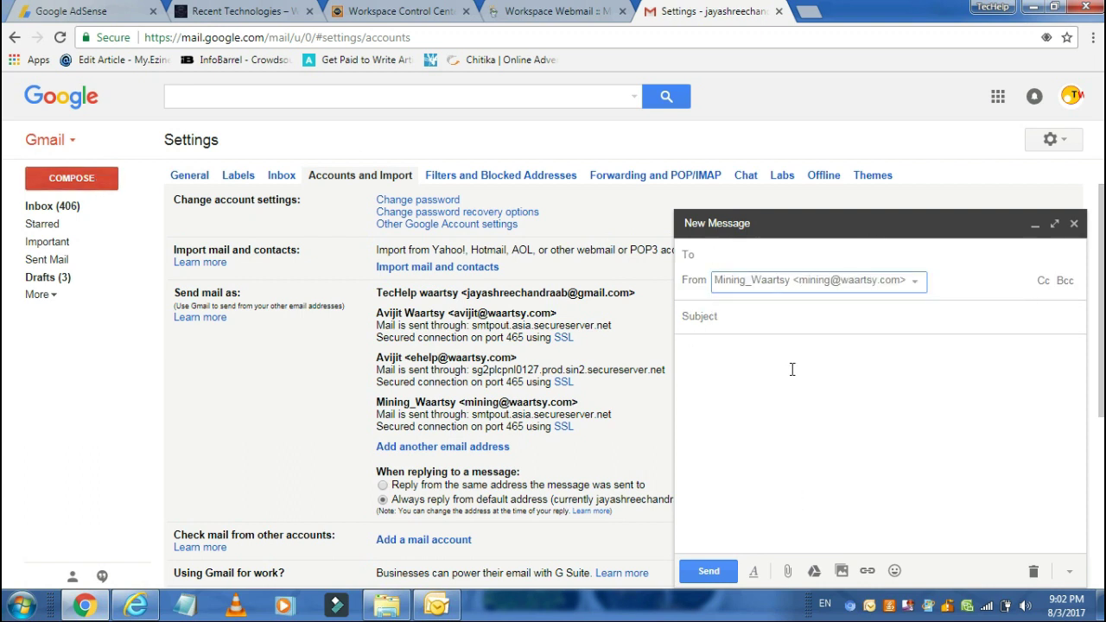
click(729, 253)
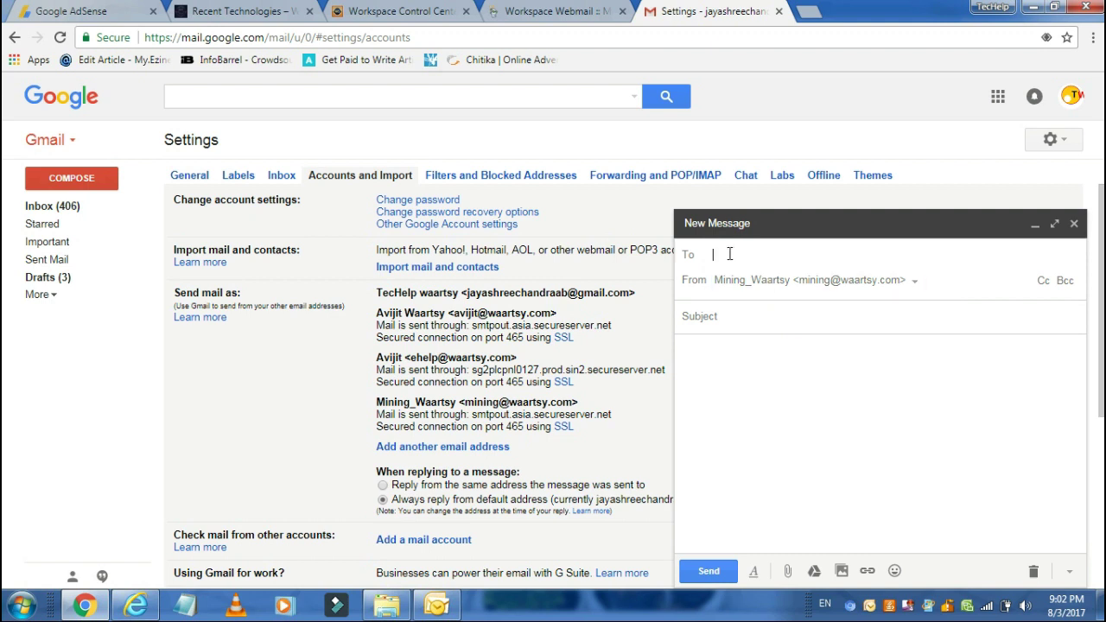
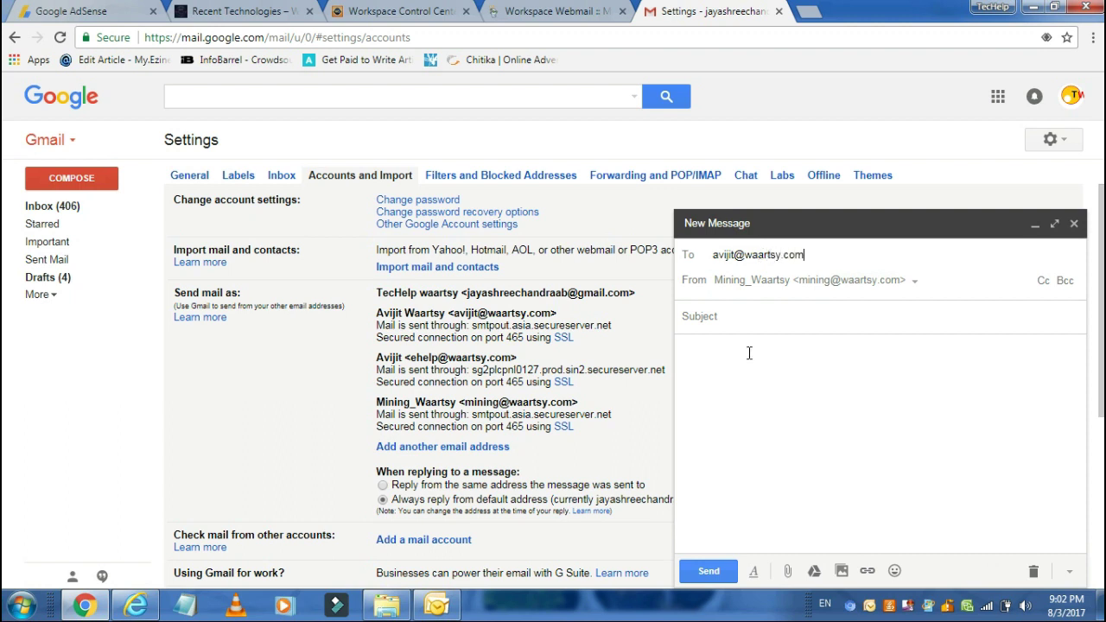
click(750, 352)
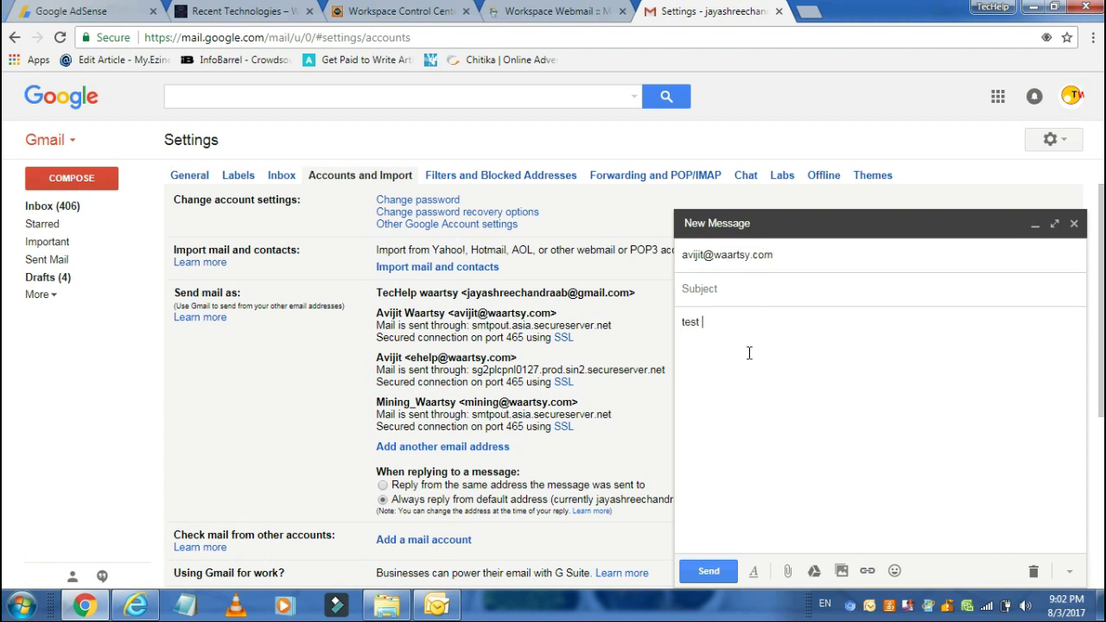